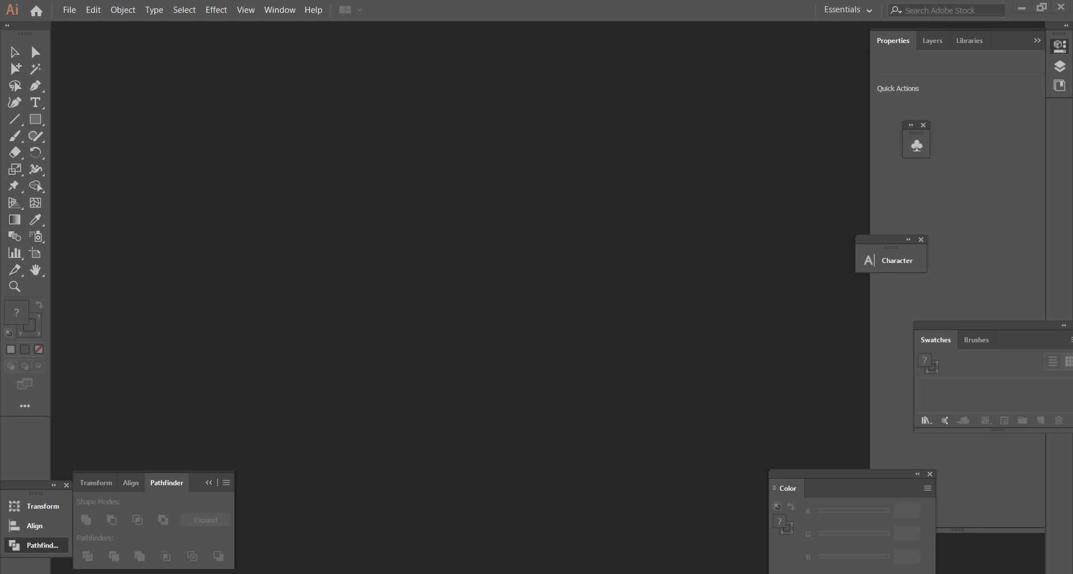
Create a new 8000 × 8000 px document from the recent preset
click(70, 9)
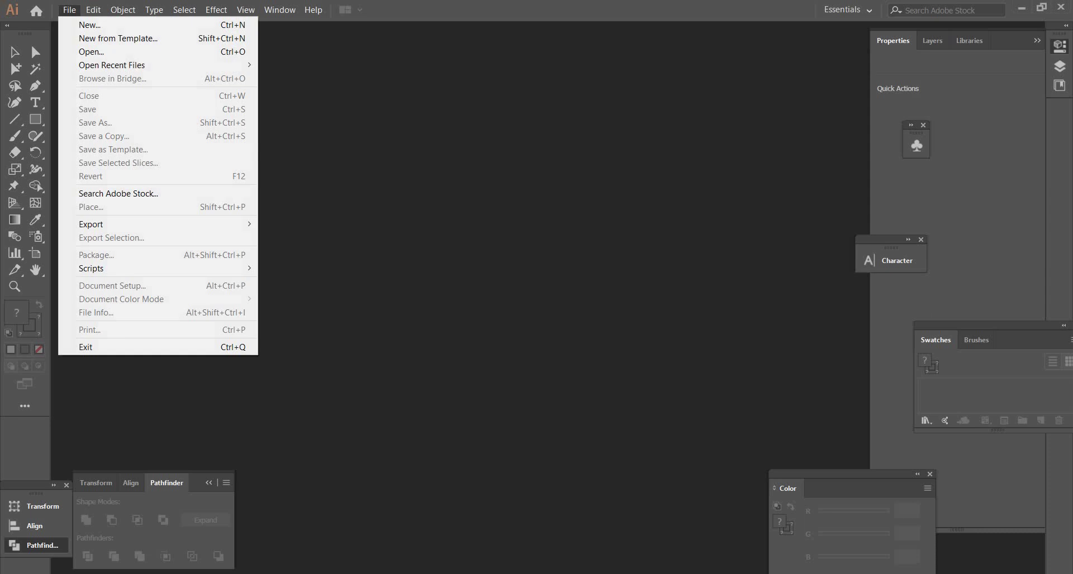
click(90, 24)
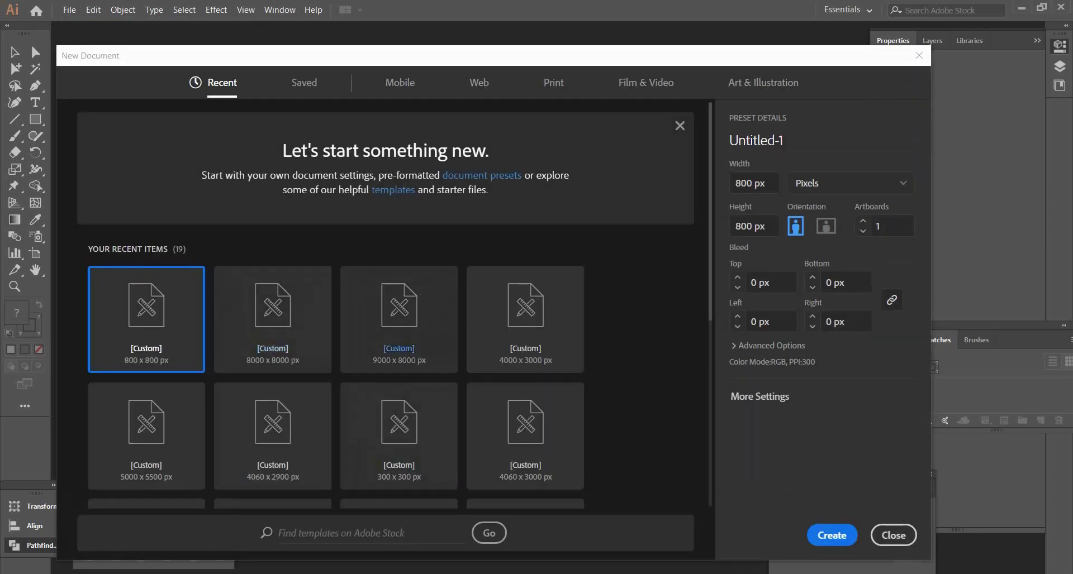
click(273, 313)
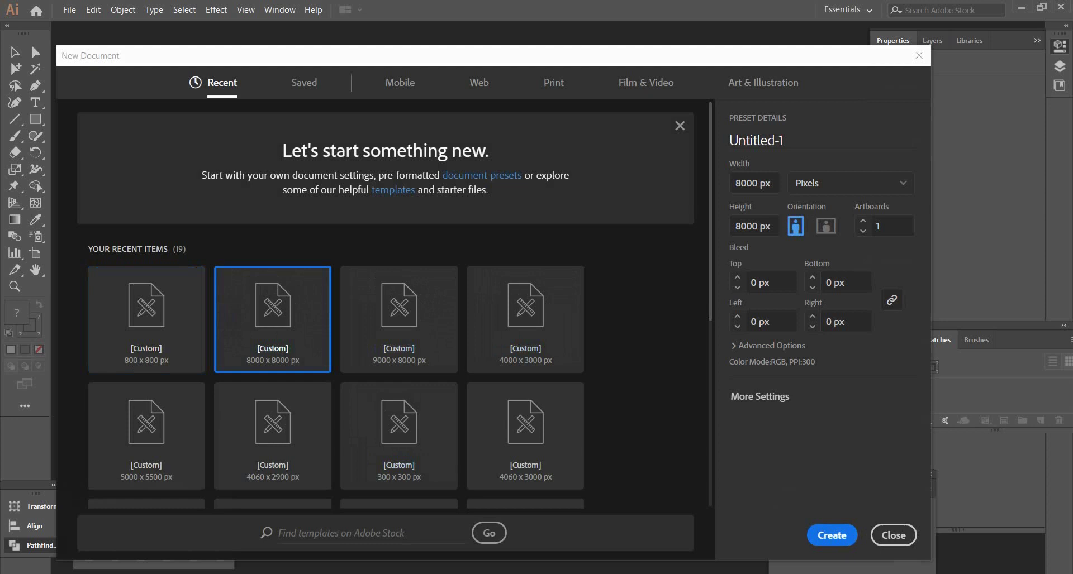
click(832, 535)
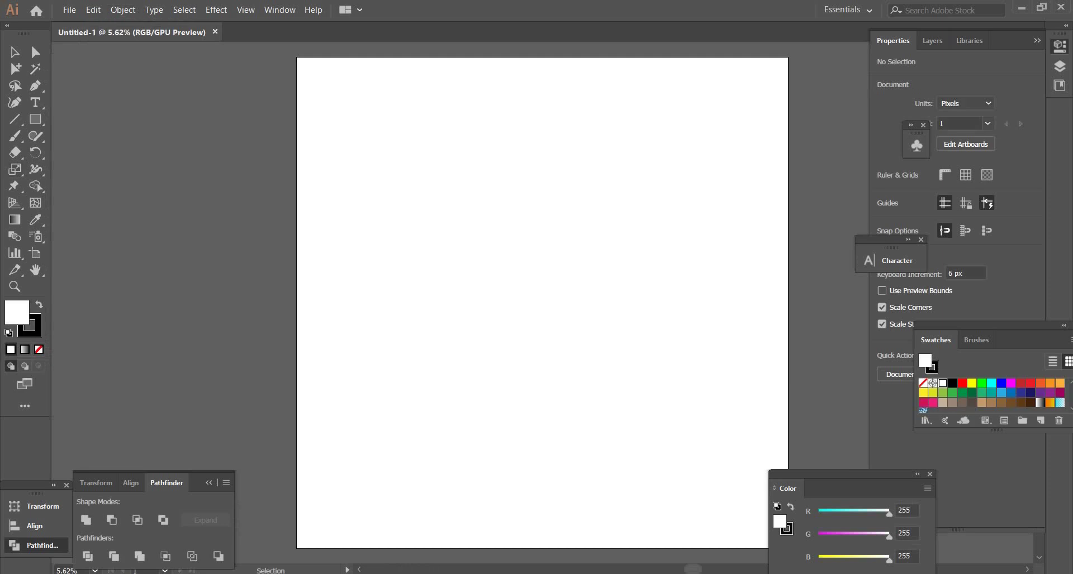
Draw a circle with the Ellipse tool near the artboard's upper left
click(36, 119)
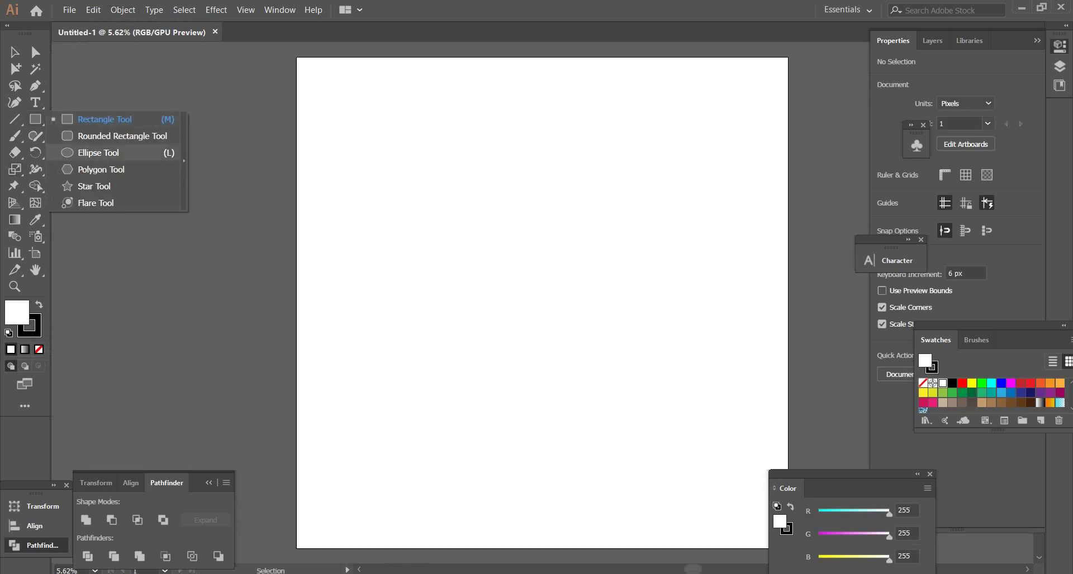
click(97, 153)
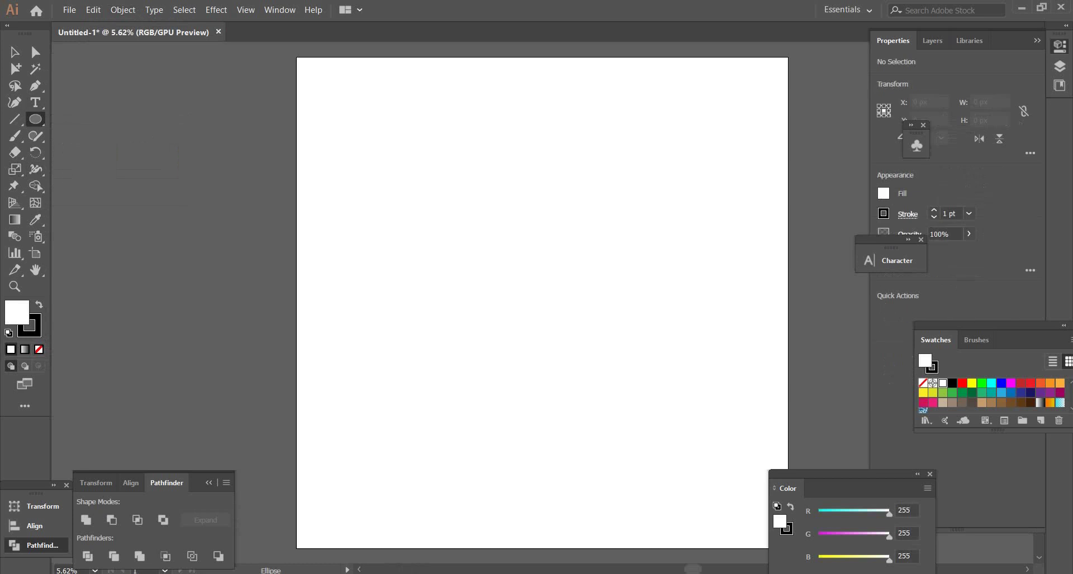
drag(381, 127, 461, 208)
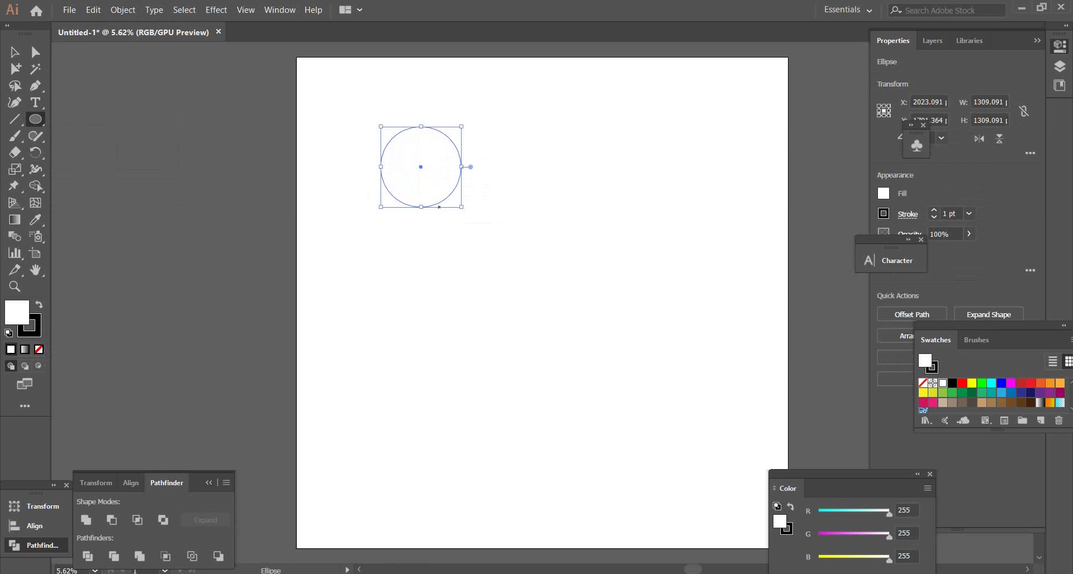
Fill the circle with dark red #BF0606
double_click(17, 312)
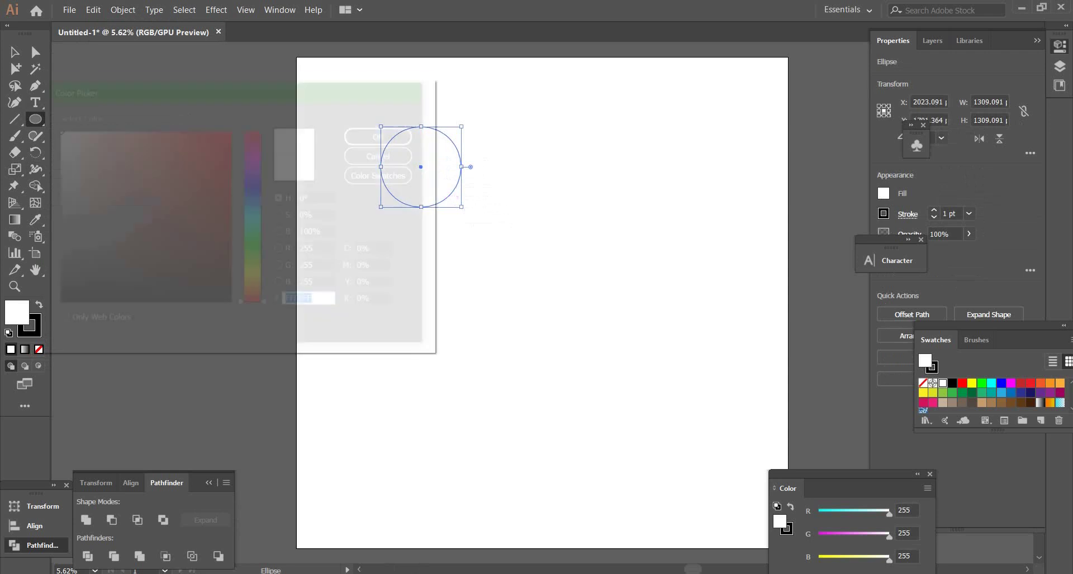
text(BF0606)
key(Return)
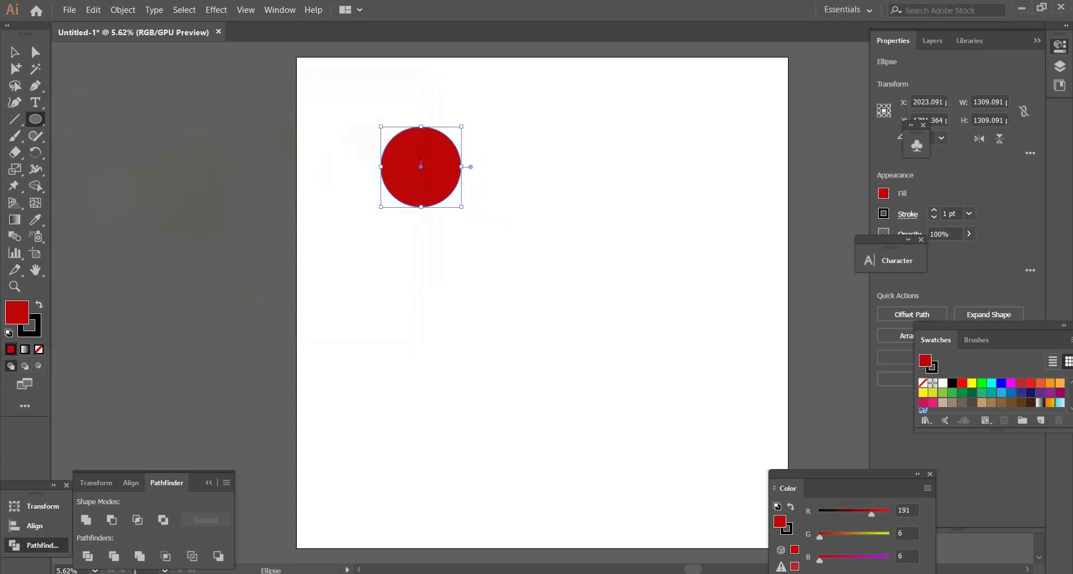
click(14, 52)
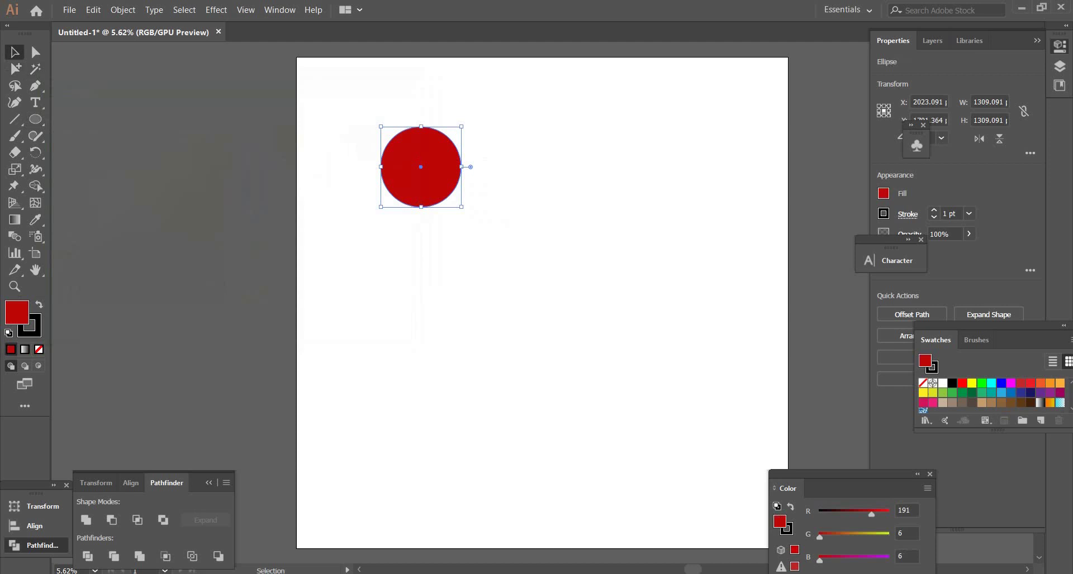
Duplicate the circle to overlap on the right and fill the copy yellow #FCEA0B
drag(434, 179, 480, 179)
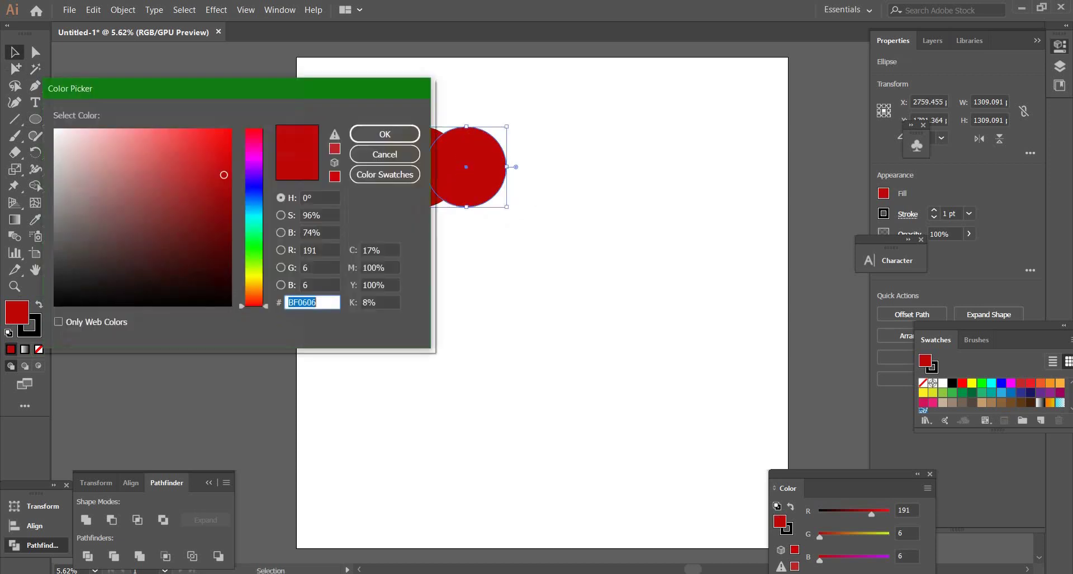
text(FCEA0B)
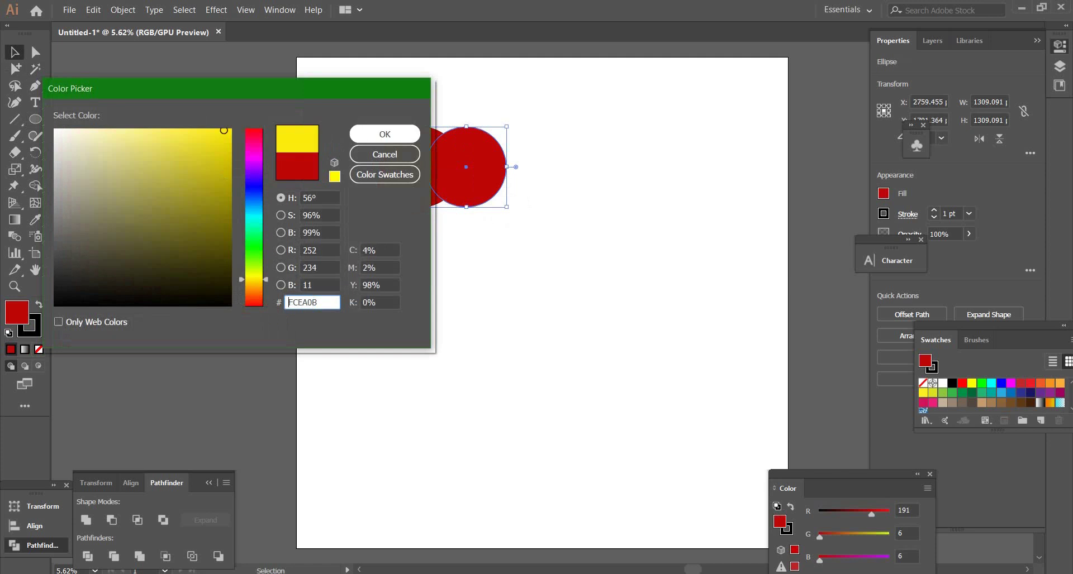
click(384, 134)
Select both circles and shrink the pair into the artboard's top-left corner
key(ctrl+a)
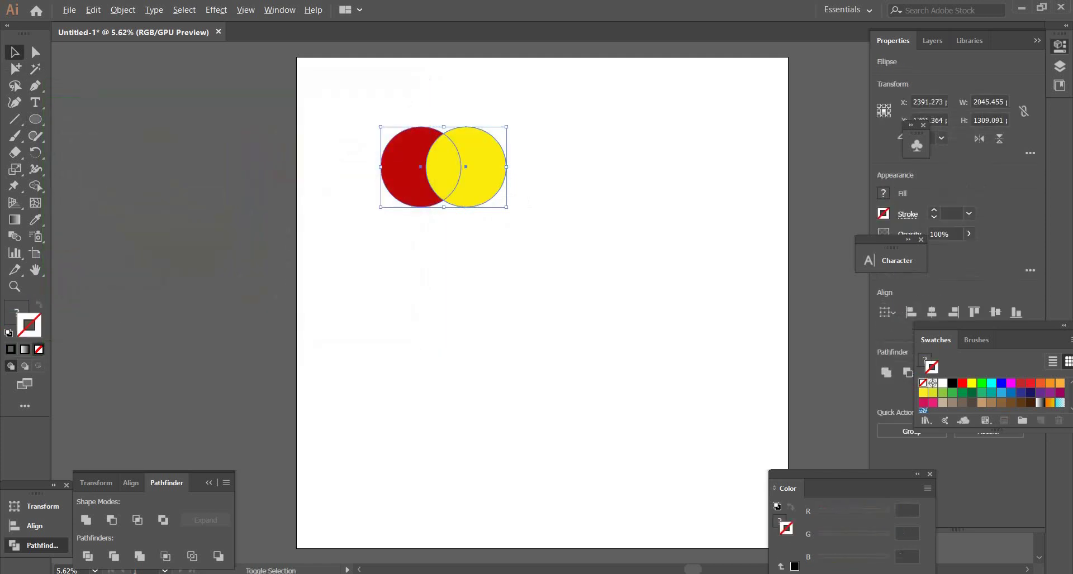
drag(506, 207, 483, 193)
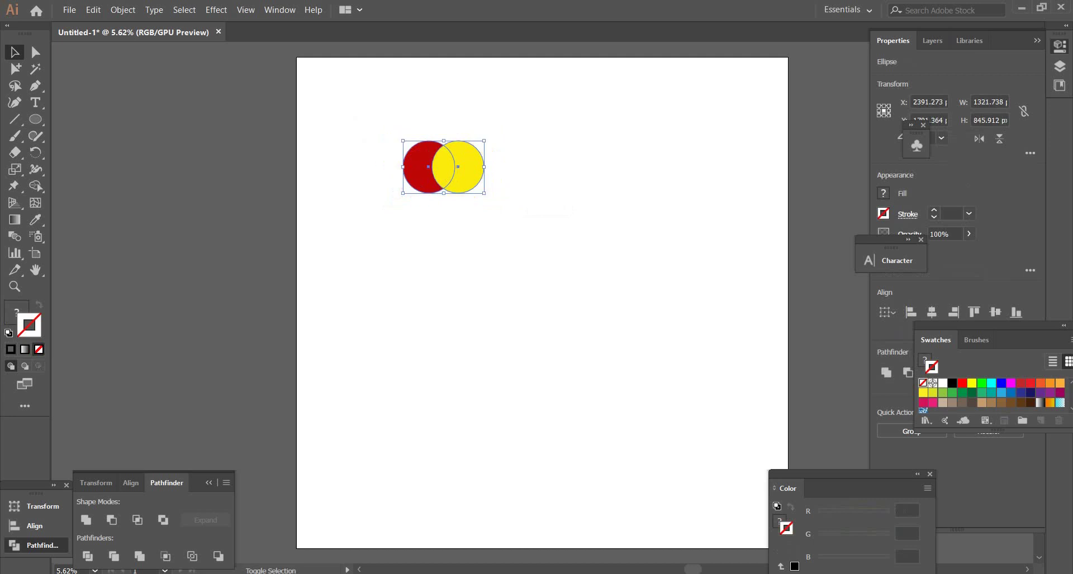
drag(483, 193, 343, 83)
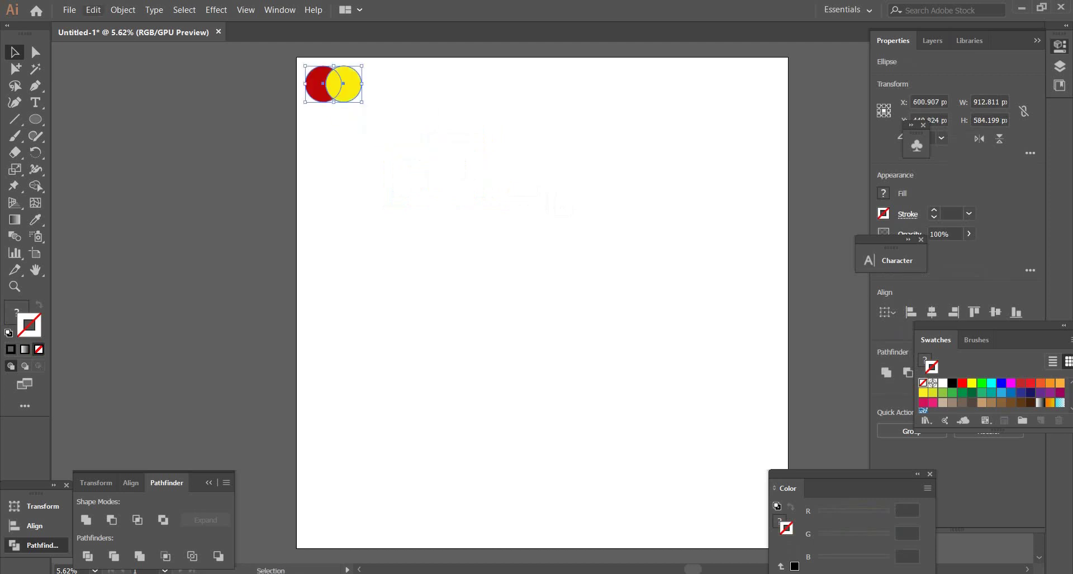
Make a new pattern from the two circles with Object > Pattern > Make
click(122, 10)
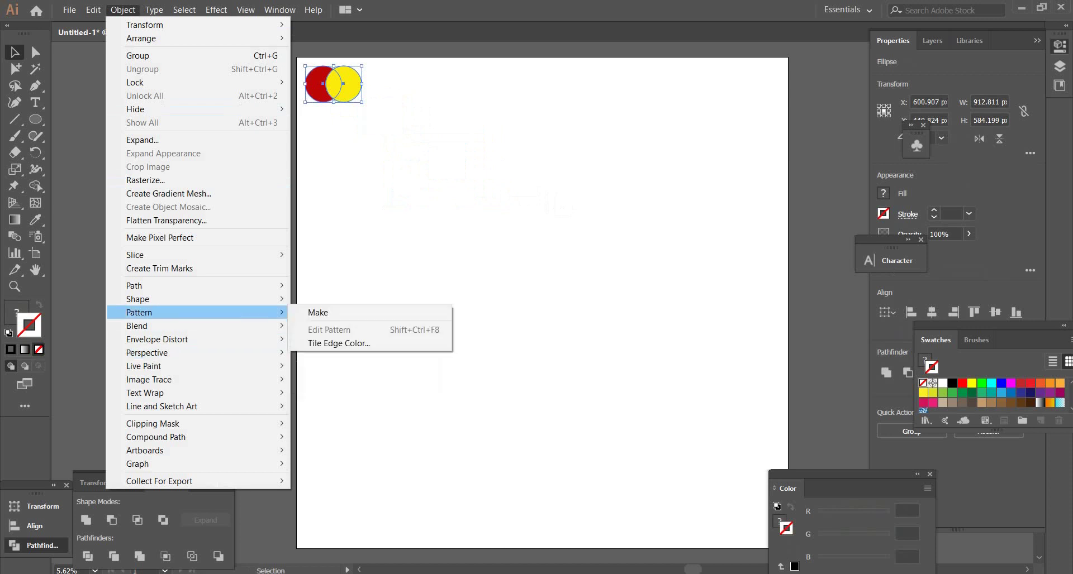
click(314, 312)
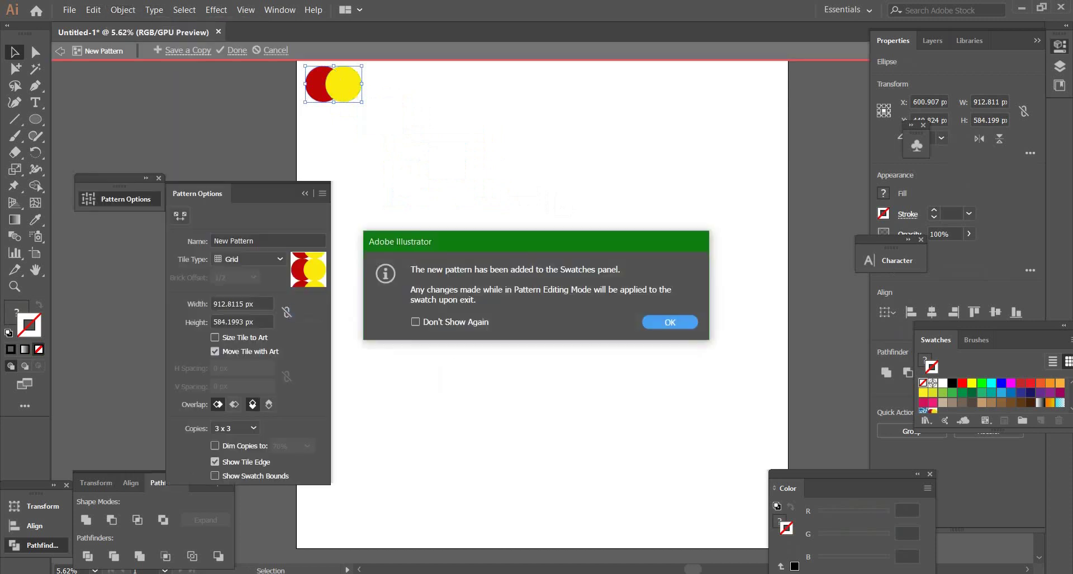
click(669, 322)
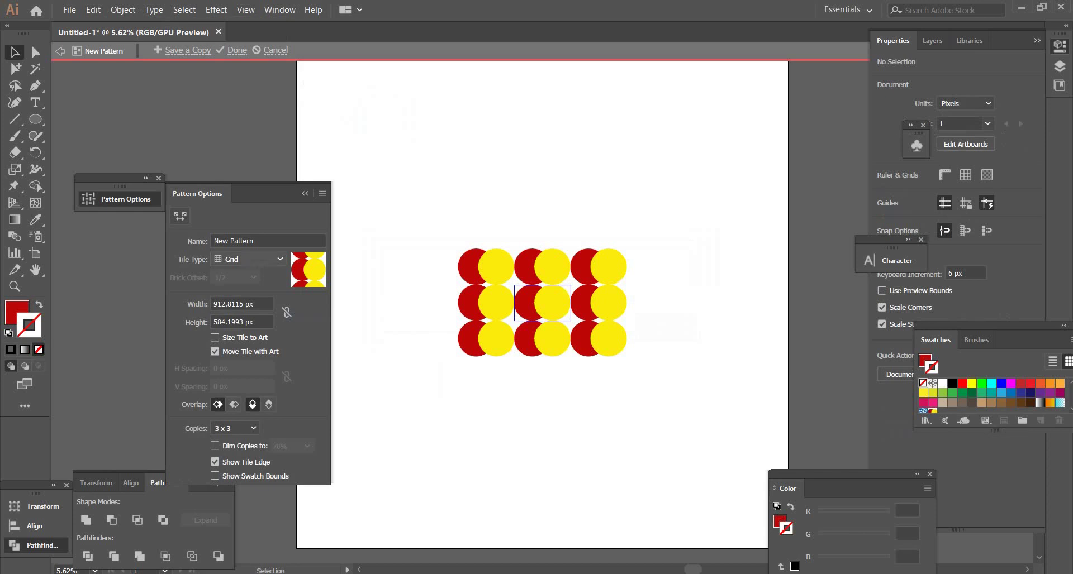
Set the pattern's tile type to Brick by Row
click(252, 260)
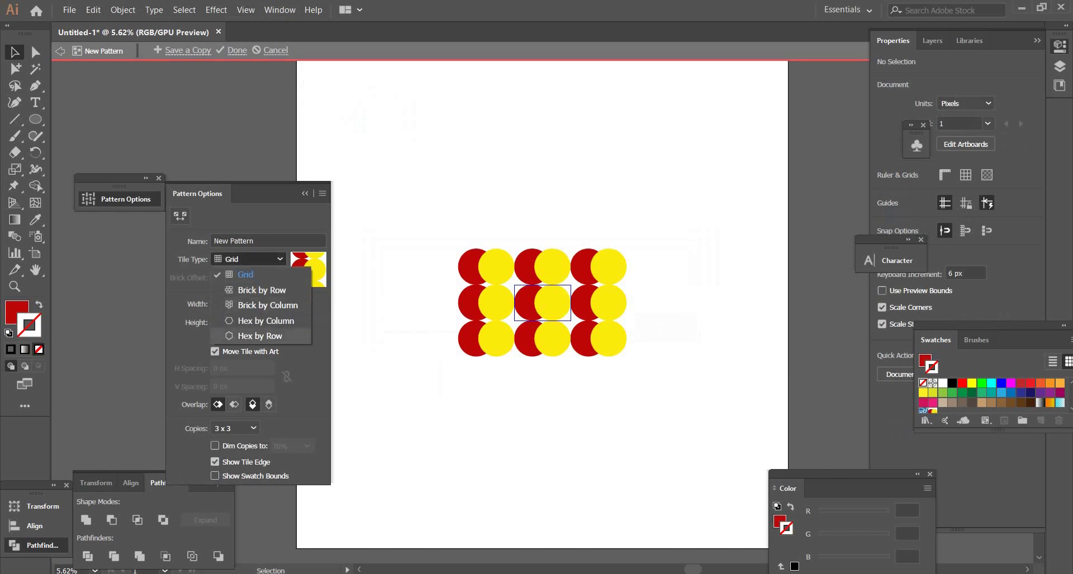
click(259, 336)
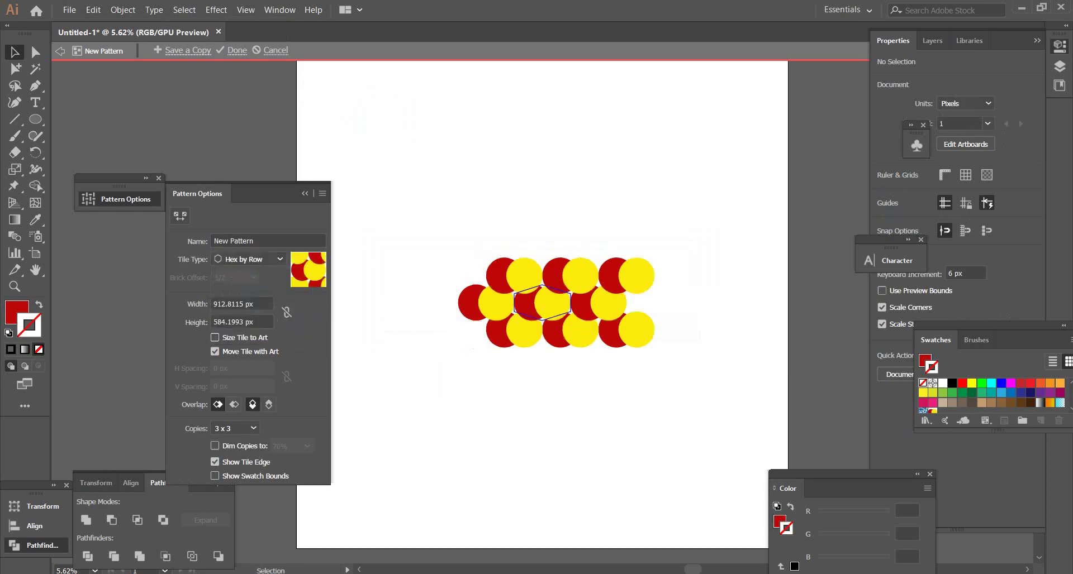
click(251, 259)
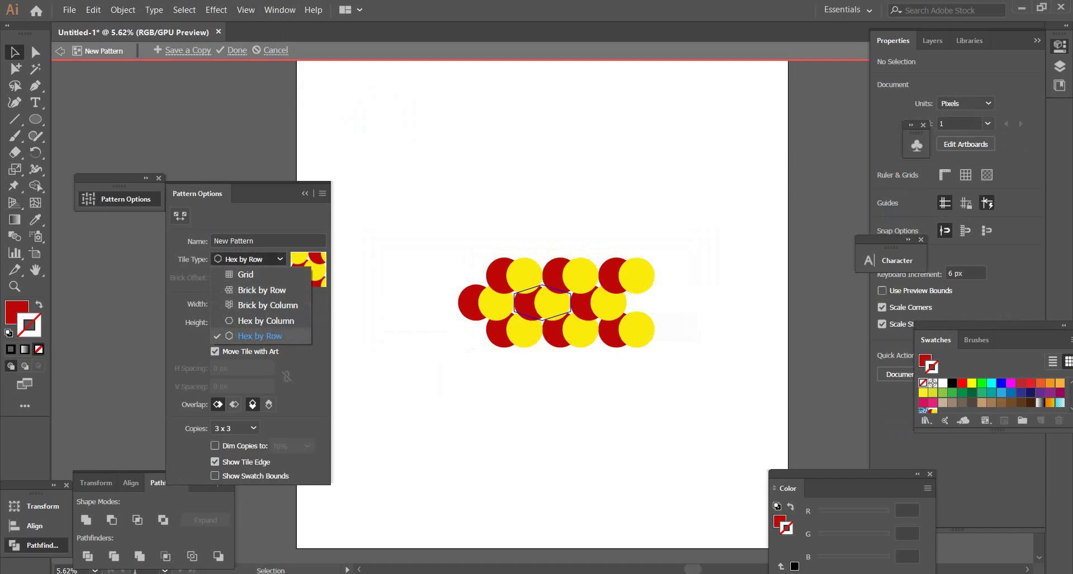
click(261, 290)
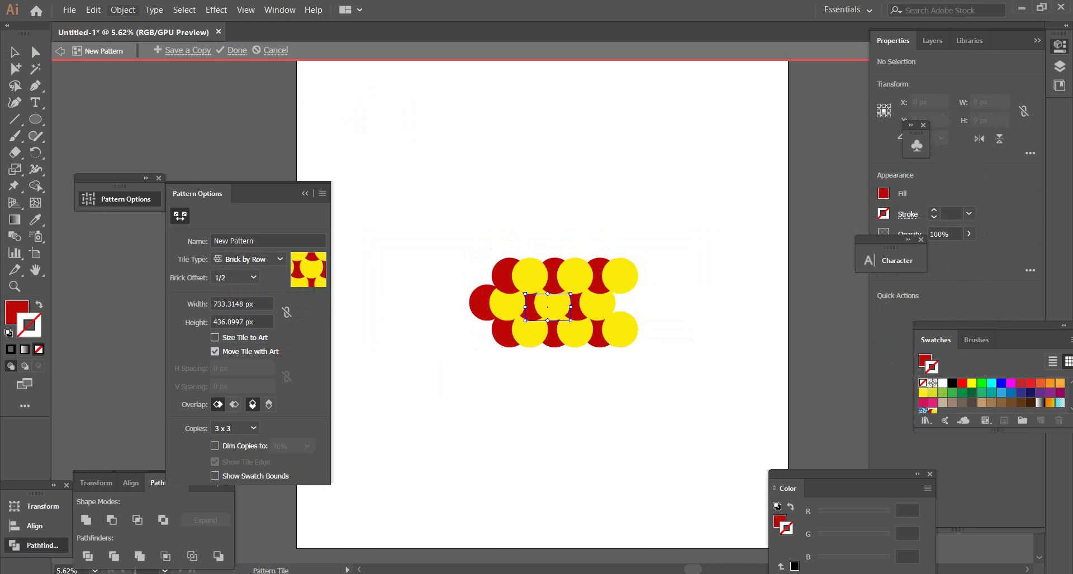
Finish pattern editing and delete the two original circles from the artboard
click(237, 50)
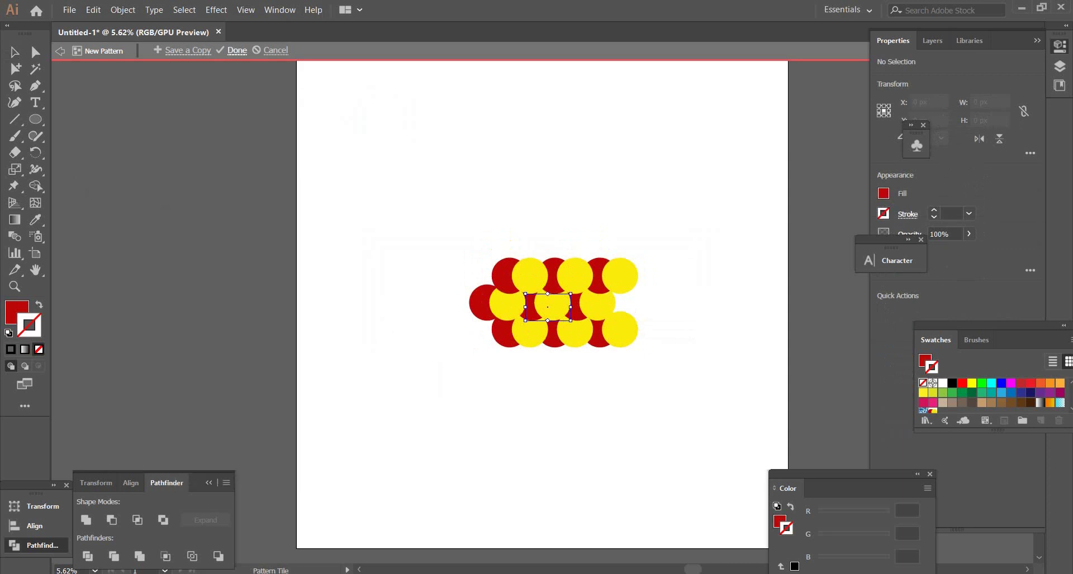
drag(384, 111, 301, 61)
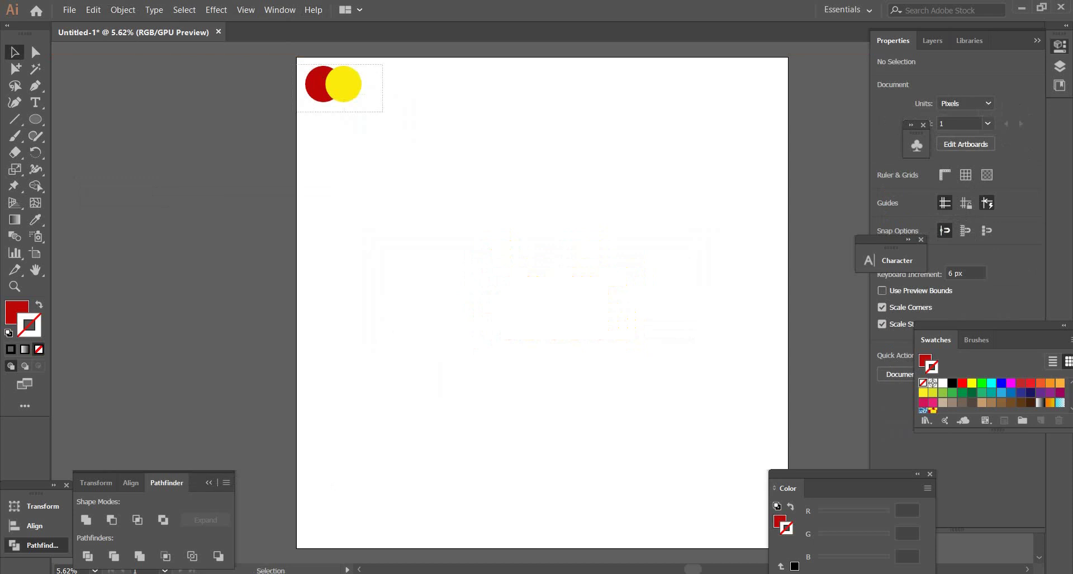
key(Delete)
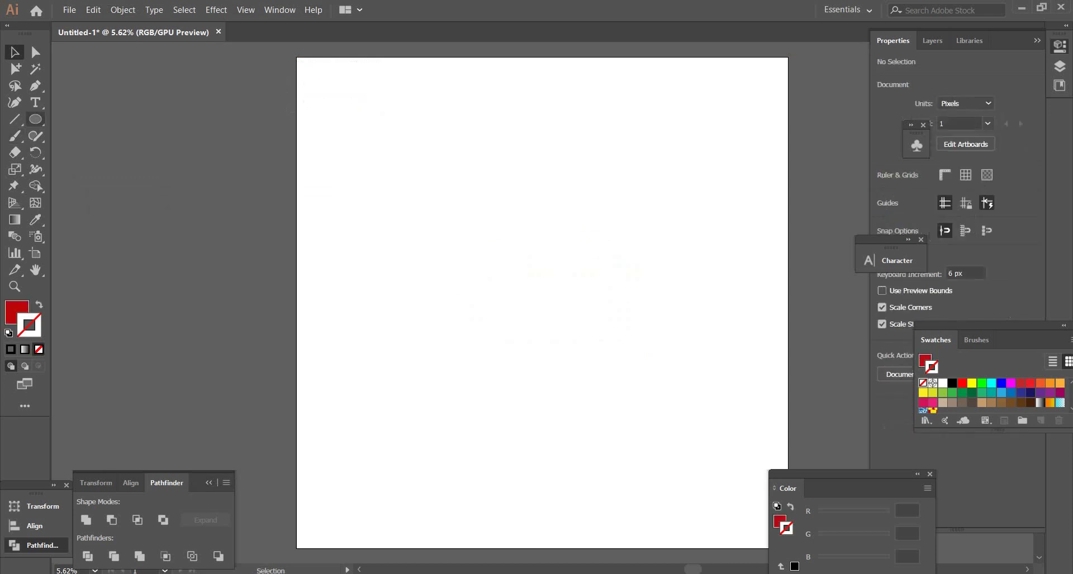
click(35, 119)
key(m)
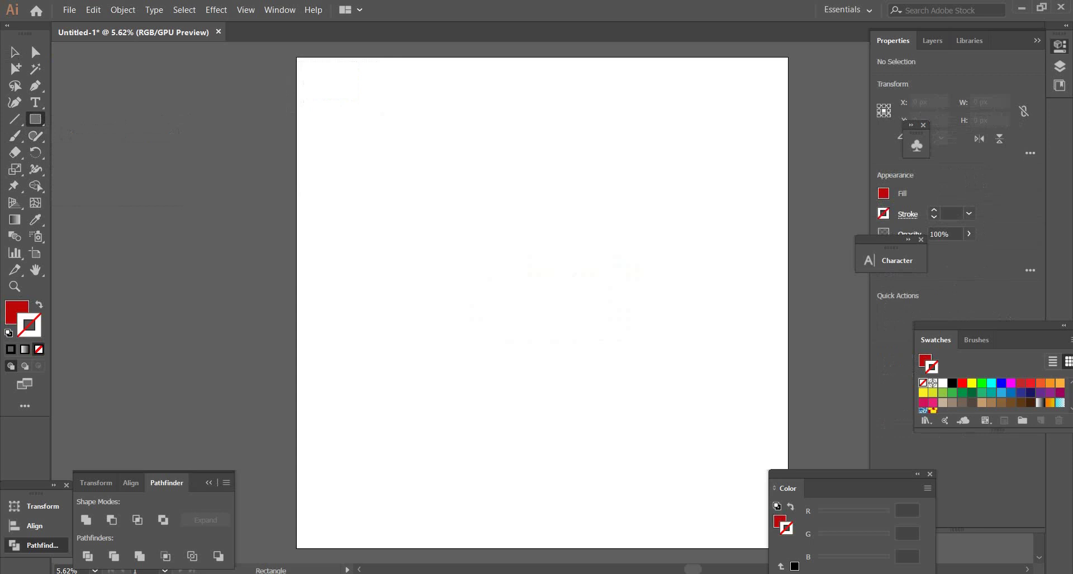
Draw a rectangle of about 7900 × 7827 px covering the artboard corner to corner
drag(299, 62, 677, 512)
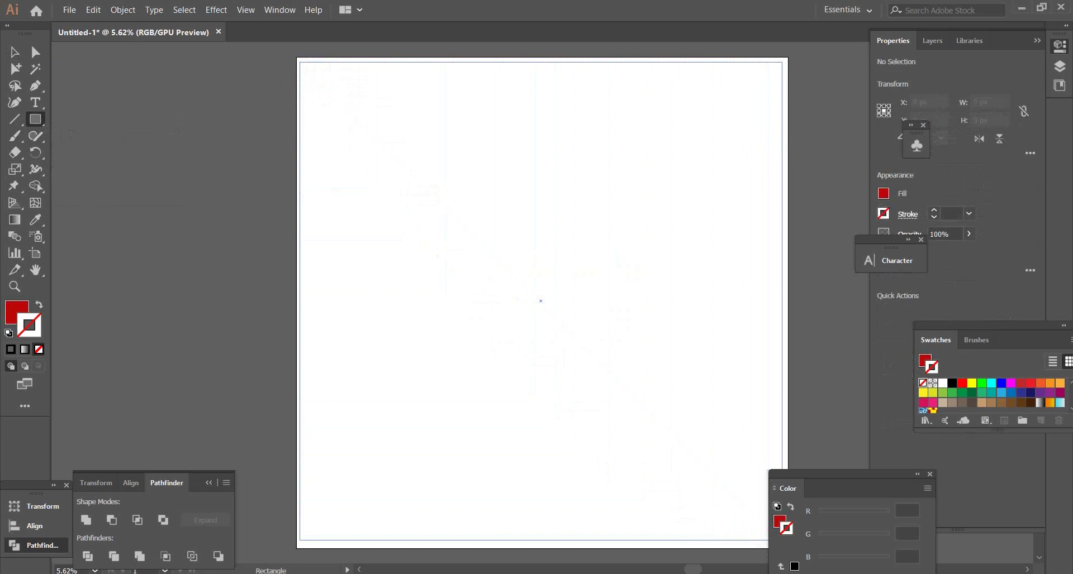
drag(677, 512, 787, 543)
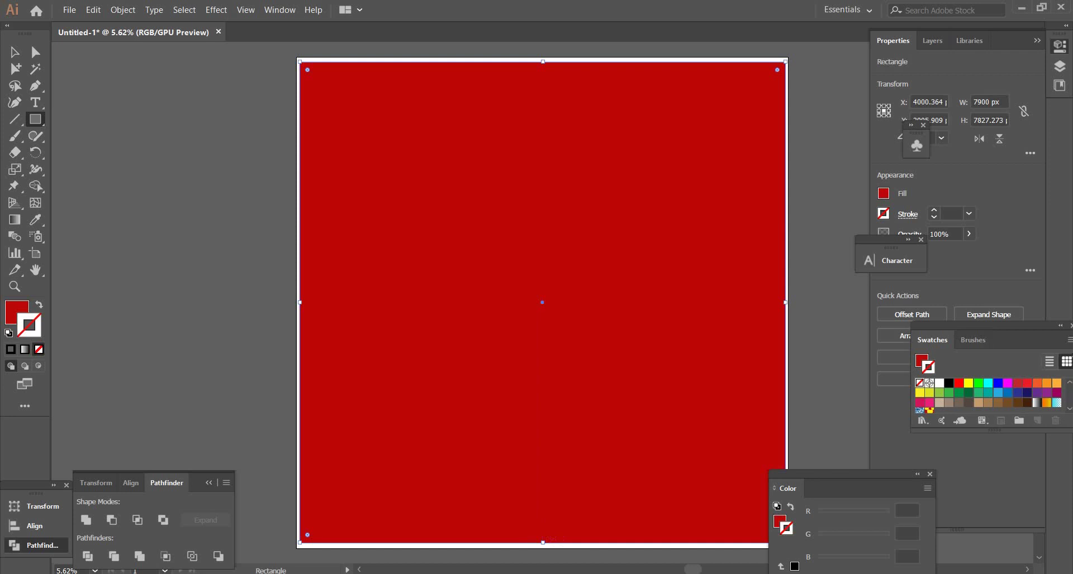
Apply the red-and-yellow pattern swatch as the rectangle's fill, swapping fill and stroke
mouse_move(935, 340)
mouse_down()
mouse_move(850, 281)
mouse_move(829, 385)
mouse_up()
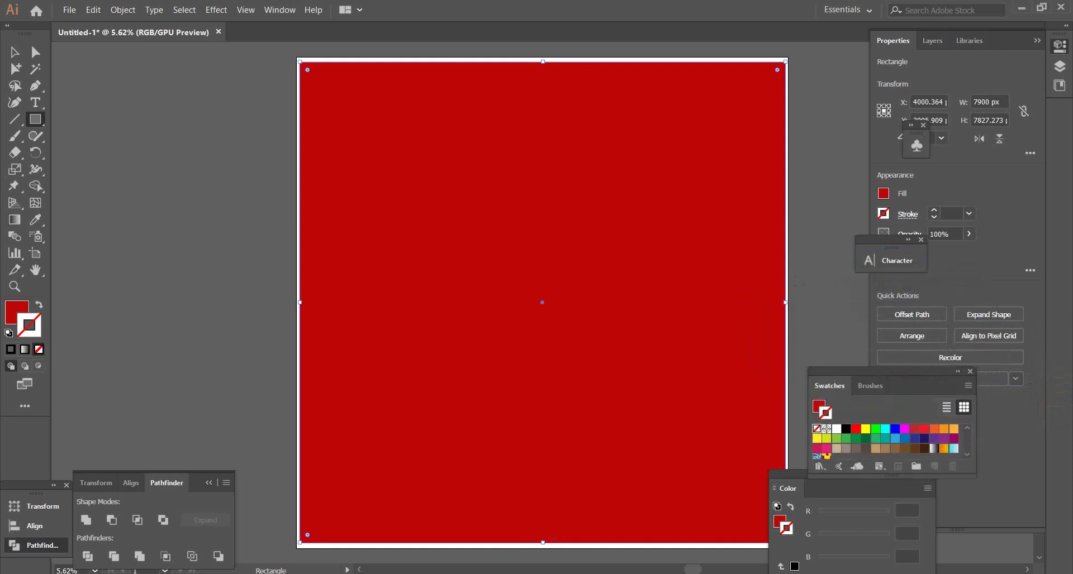
scroll(888, 442, down, 3)
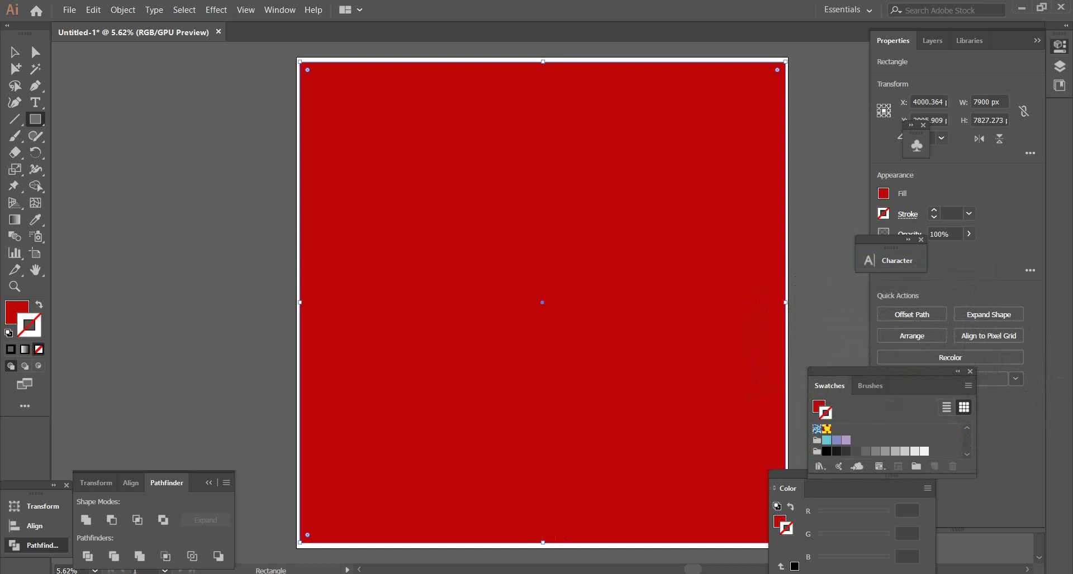
click(826, 428)
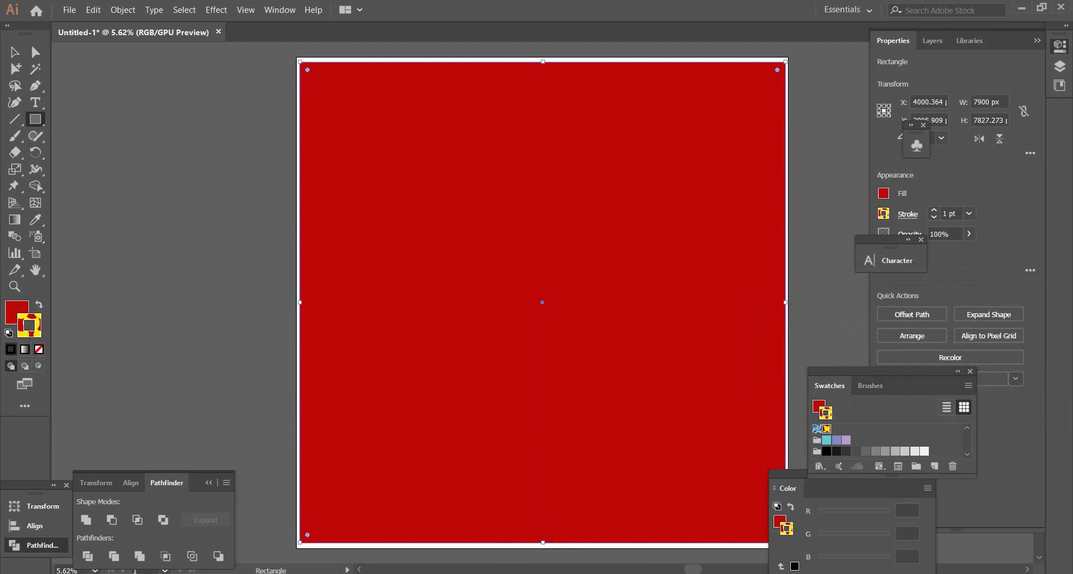
key(shift+x)
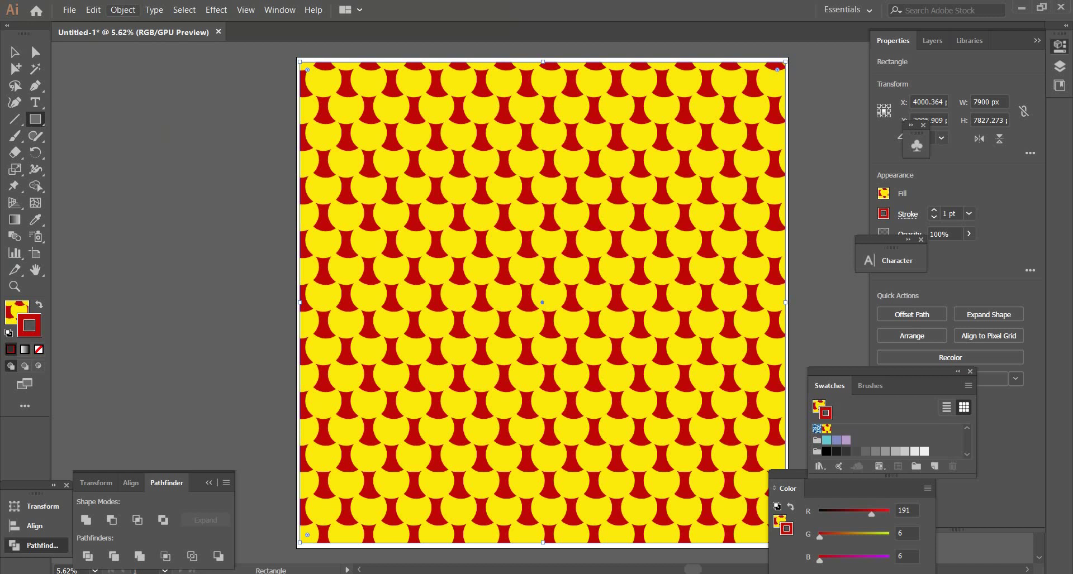
Expand the pattern rectangle's fill and stroke into plain shapes via Object > Expand
click(122, 9)
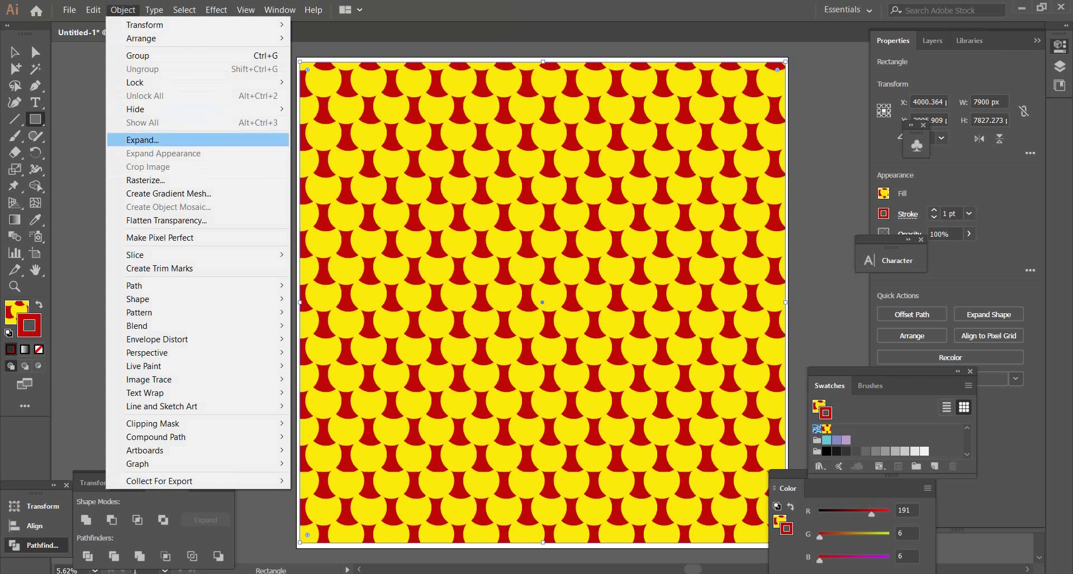
click(142, 140)
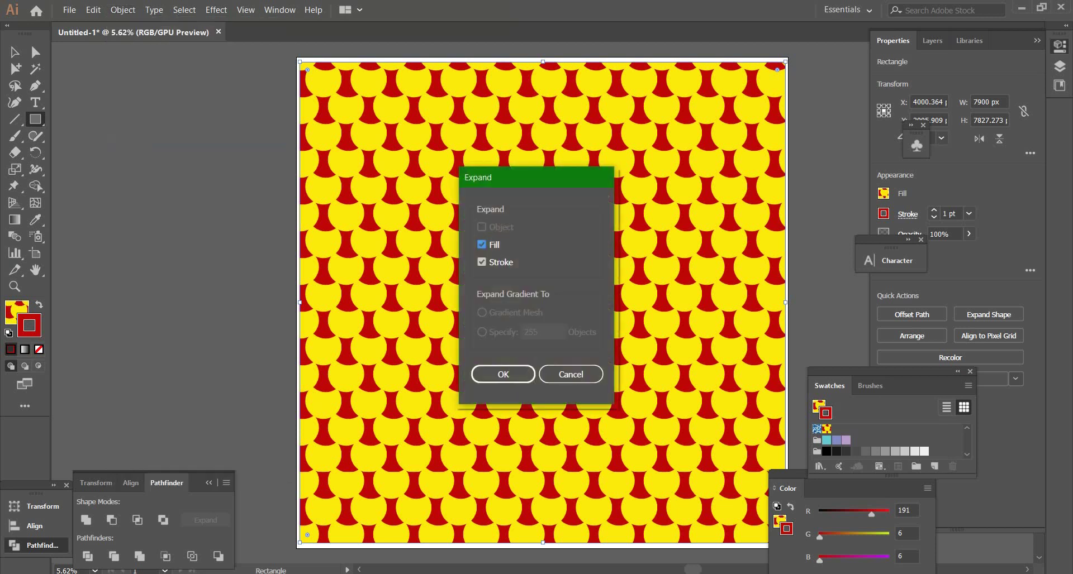
click(506, 376)
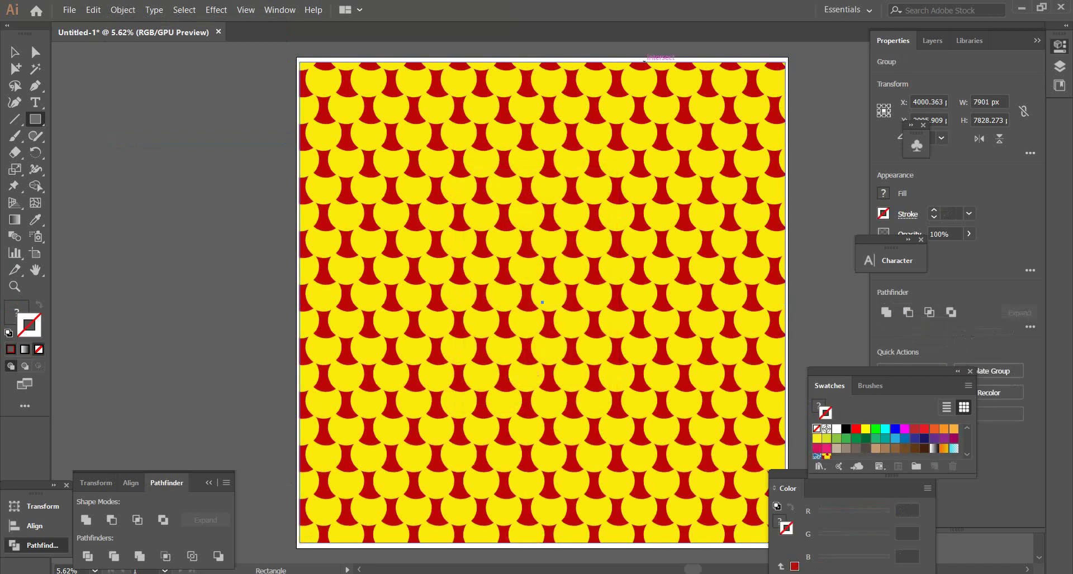
key(alt+o)
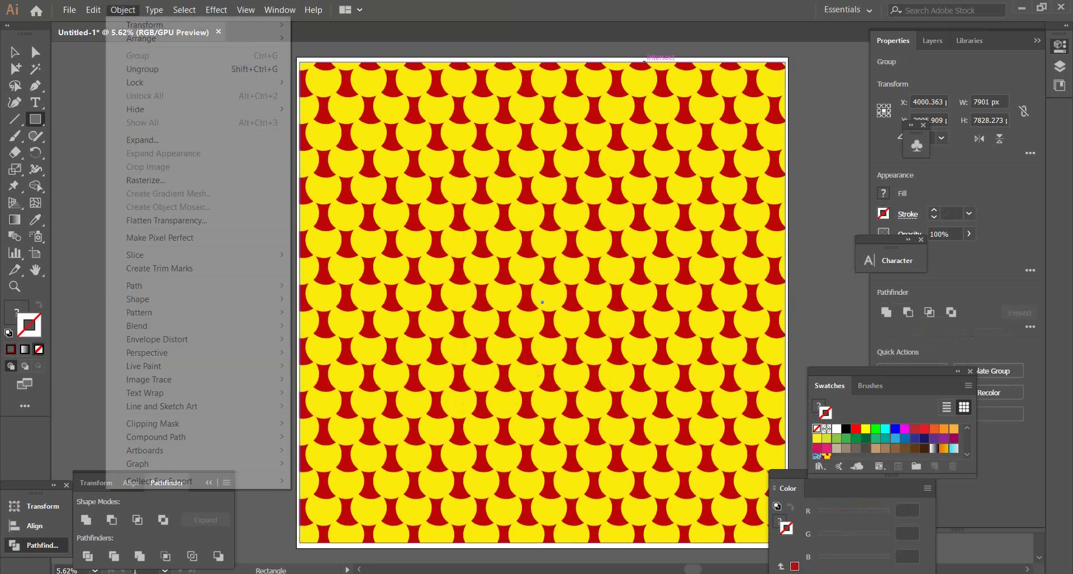
key(Down)
key(Down)
key(Down)
key(Down)
key(Down)
key(Down)
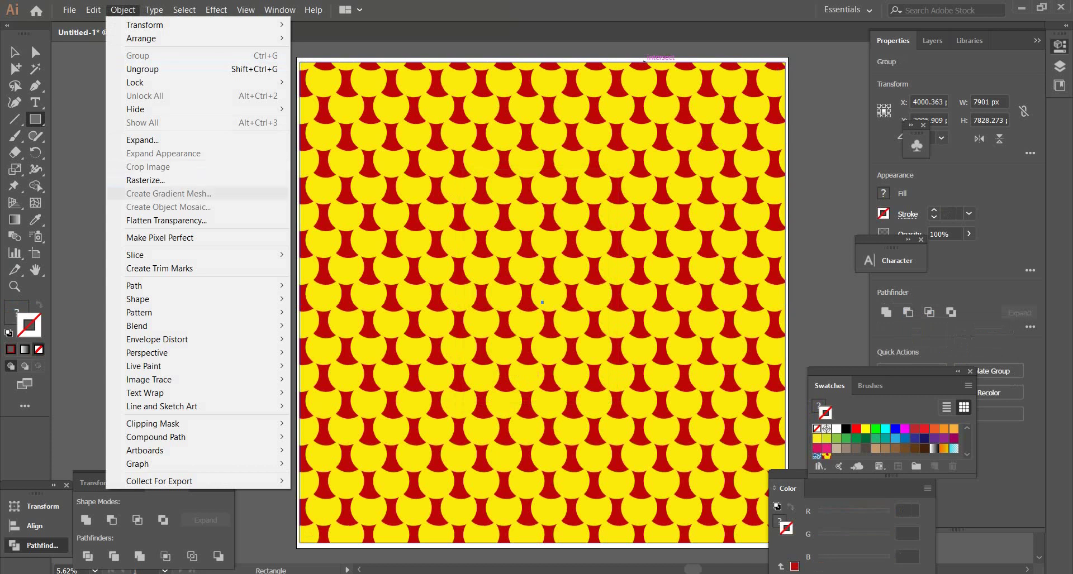
key(Down)
key(Down)
key(Return)
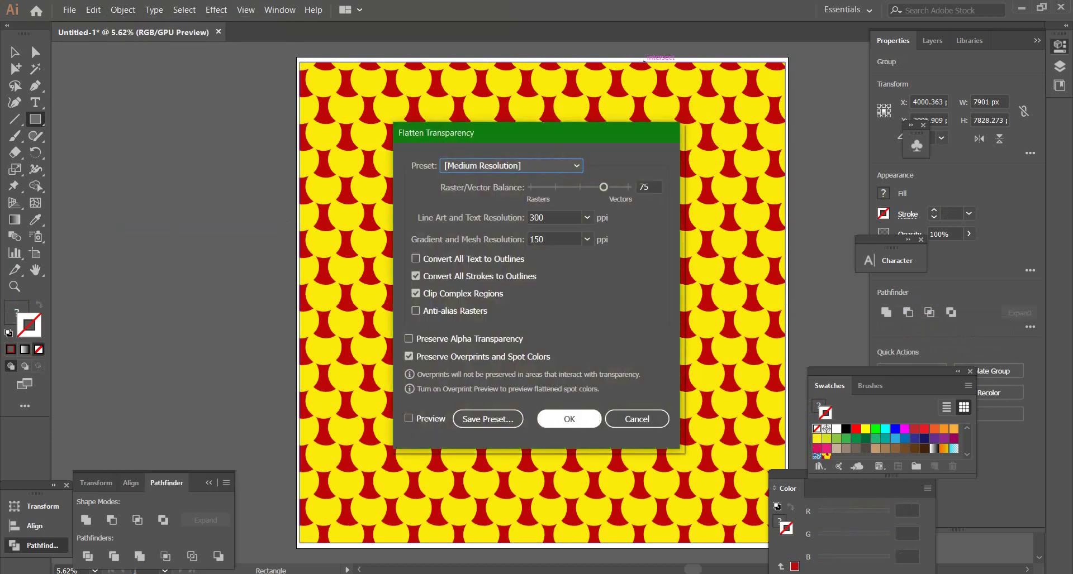
key(Return)
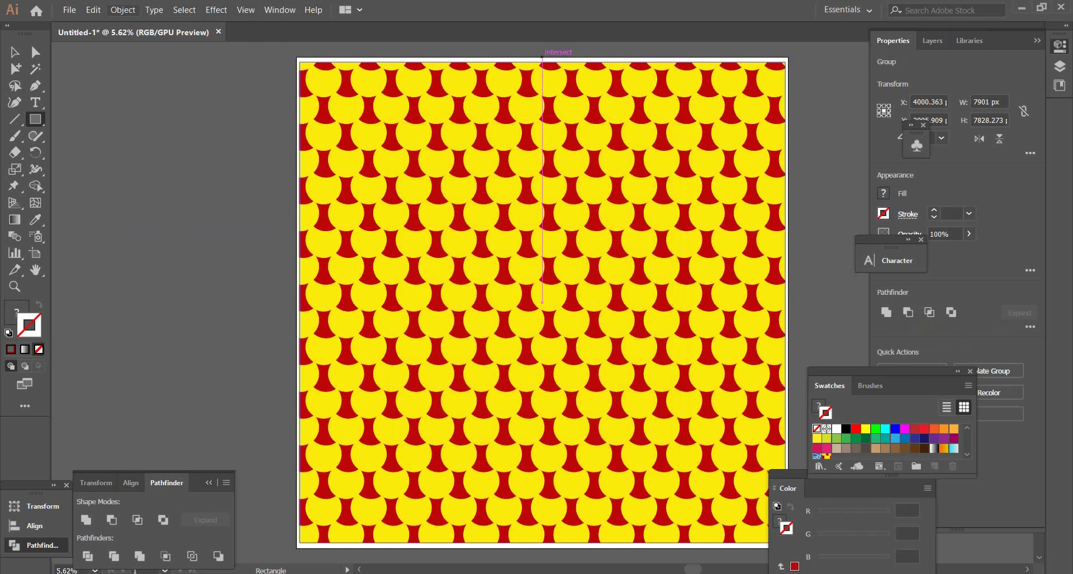
click(123, 10)
mouse_move(156, 437)
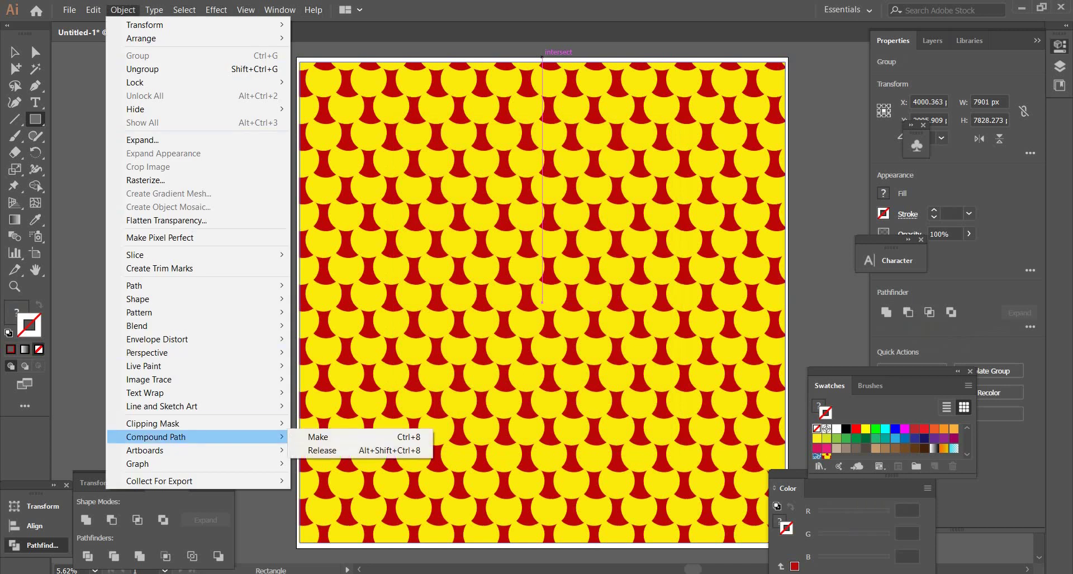
click(324, 437)
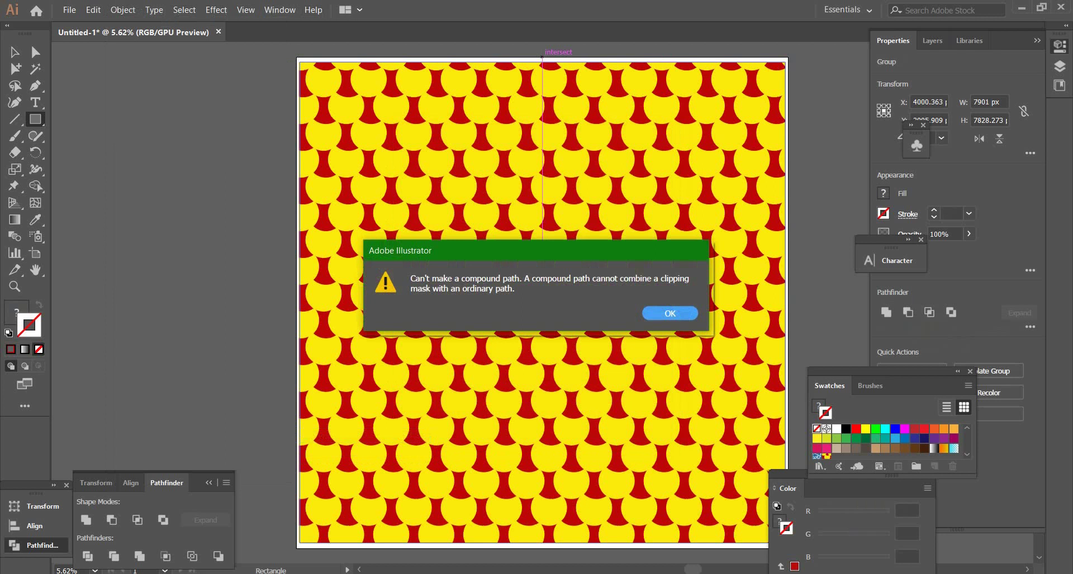
key(Return)
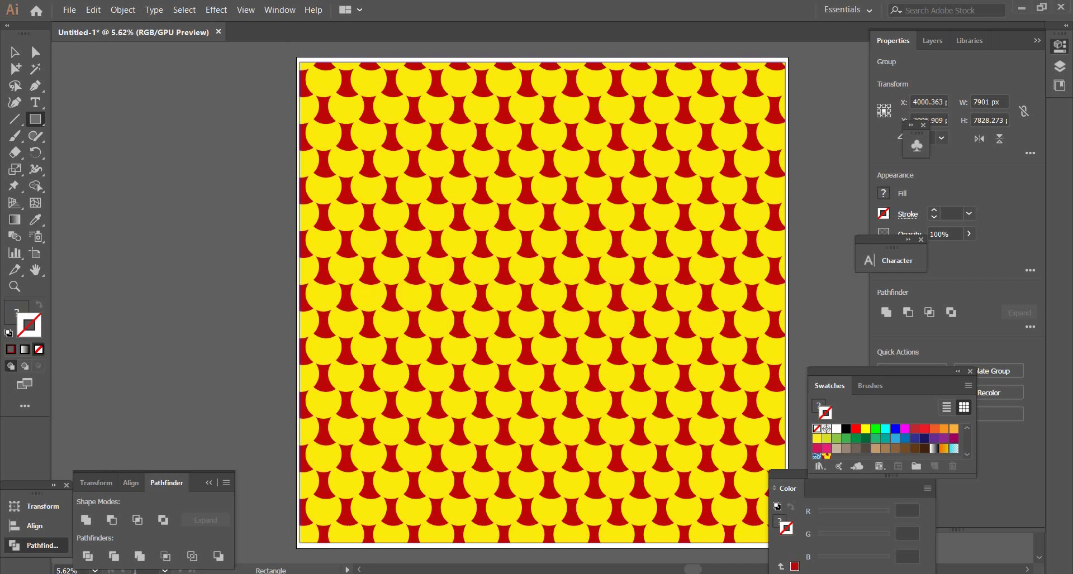
Save the document as 'rednyellowballs' in Illustrator EPS (*.EPS) format
click(69, 9)
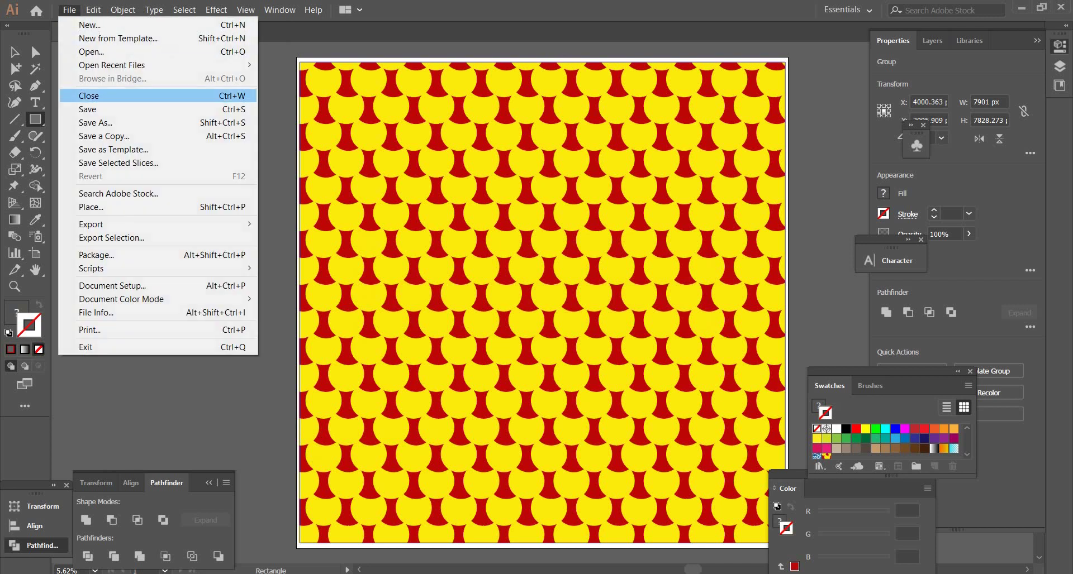
click(89, 109)
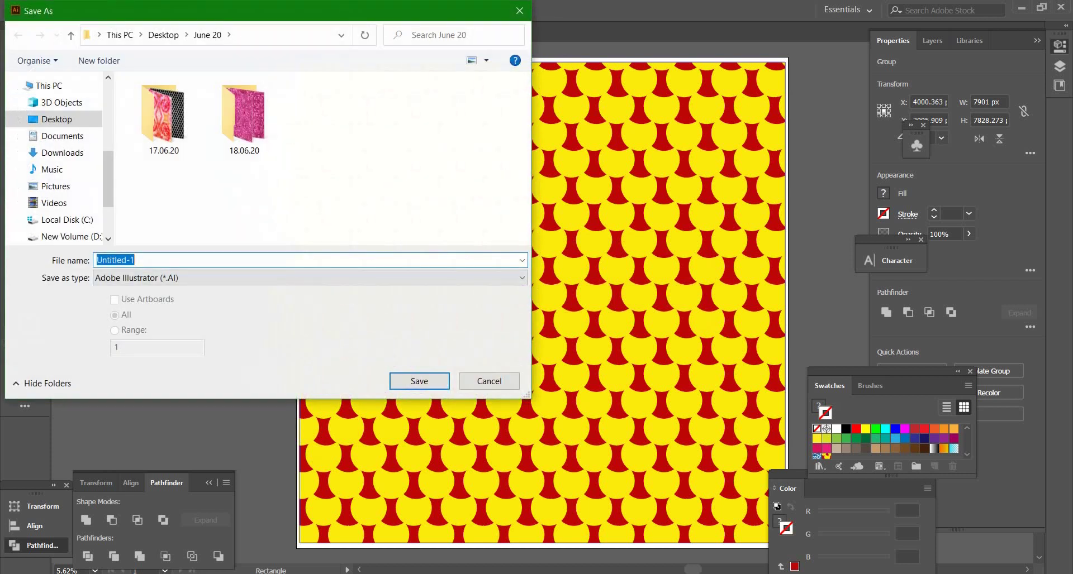
text(re)
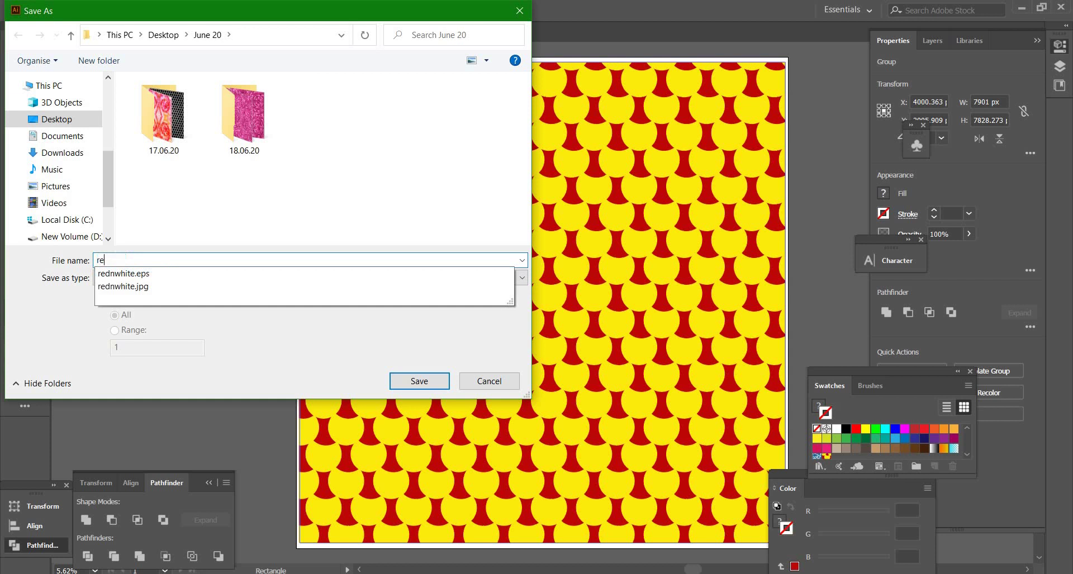
text(dn)
text(yello)
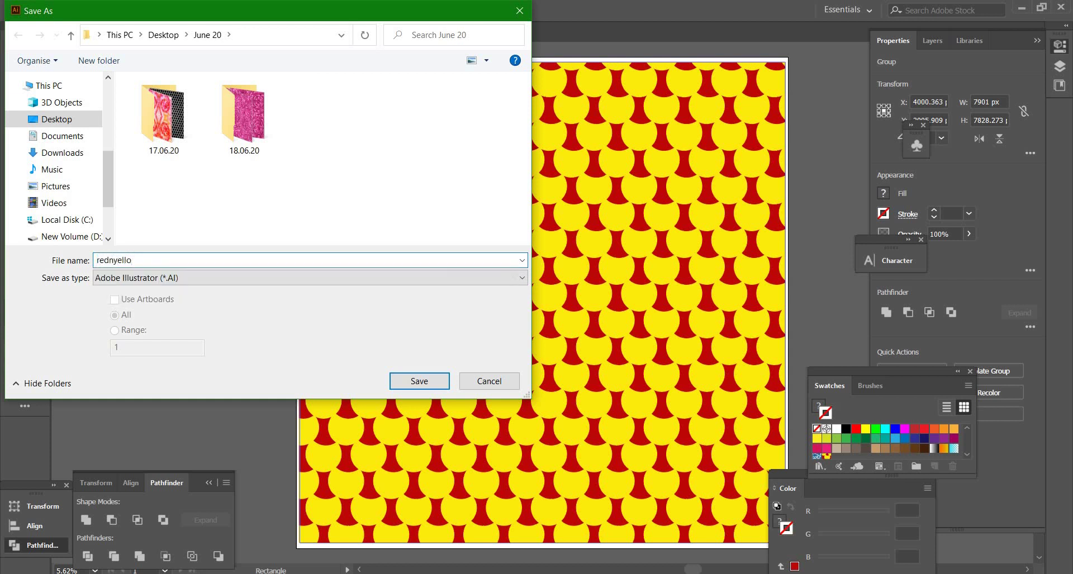
text(wball)
text(s)
key(Tab)
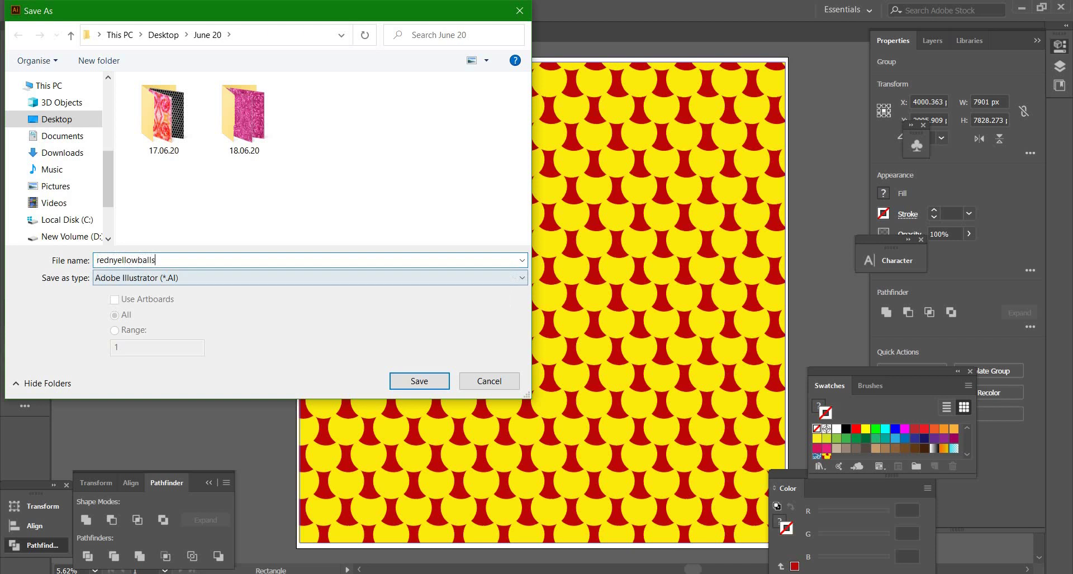
key(alt+Down)
key(Down)
key(Down)
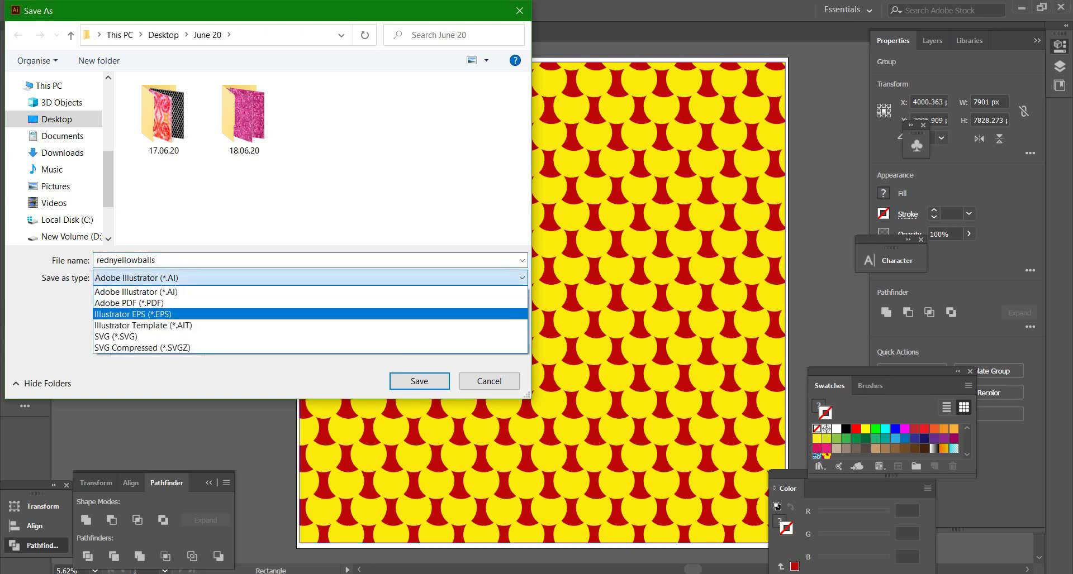
key(Return)
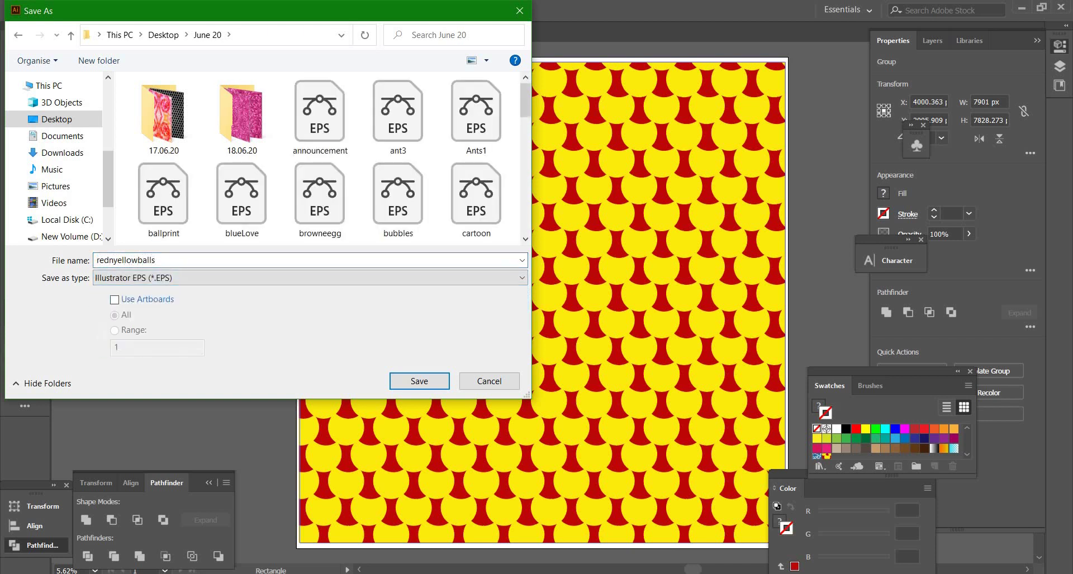
key(Return)
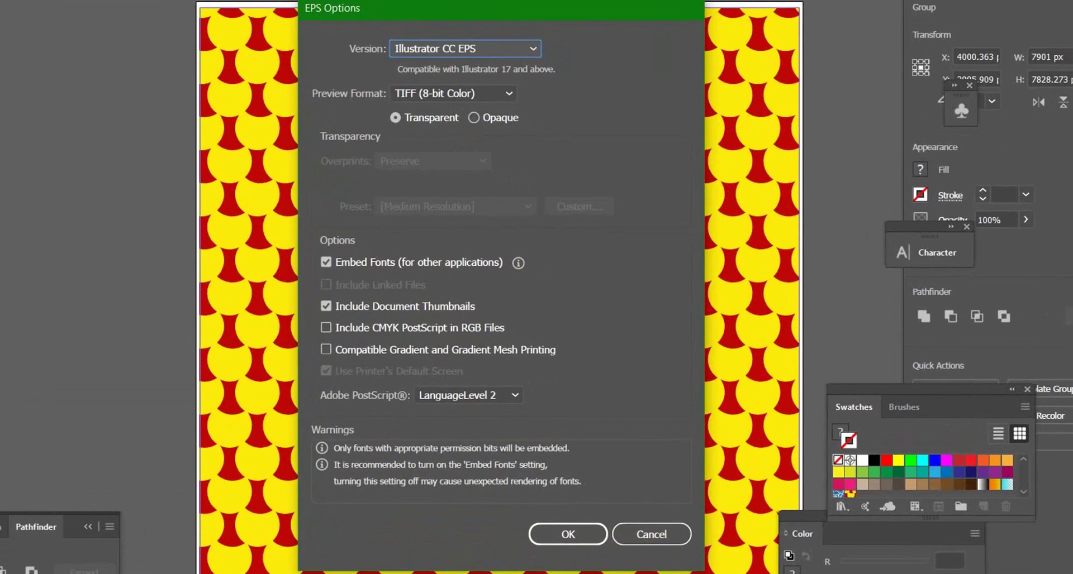
Set EPS options to Illustrator 10 EPS, no preview, without embedded fonts or thumbnails
click(463, 49)
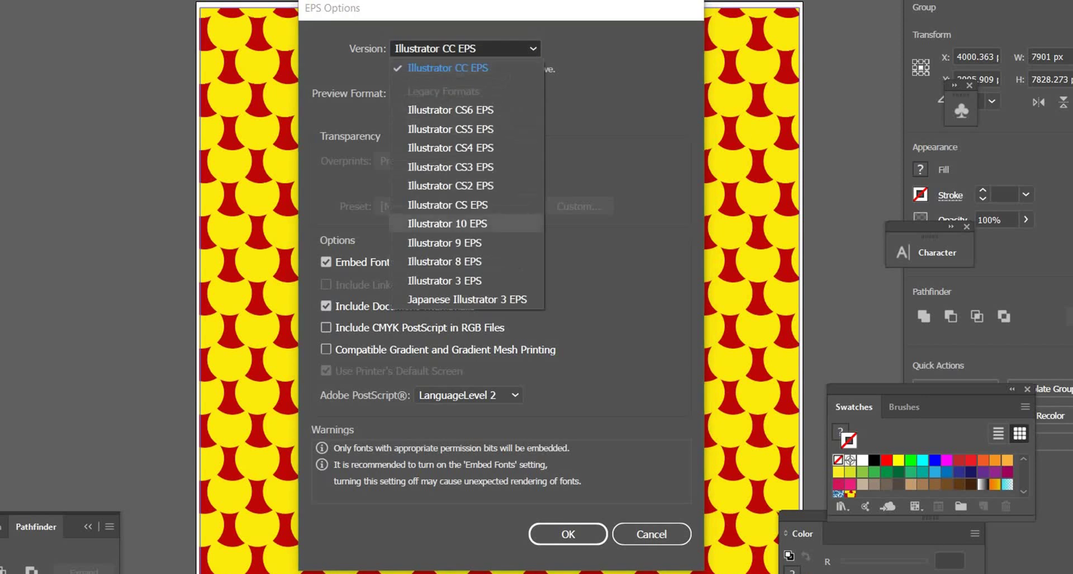
click(447, 223)
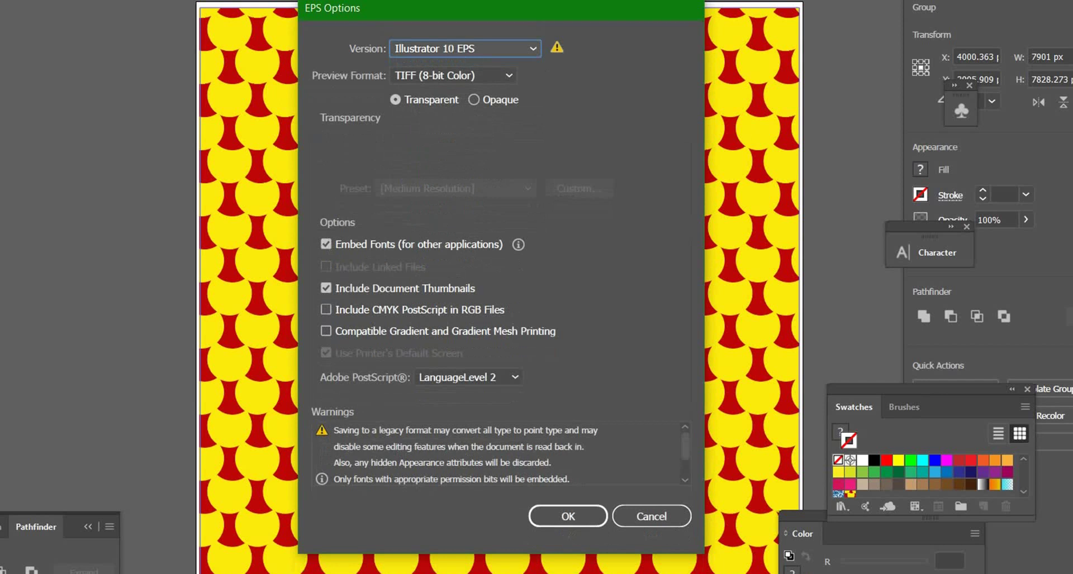
click(452, 74)
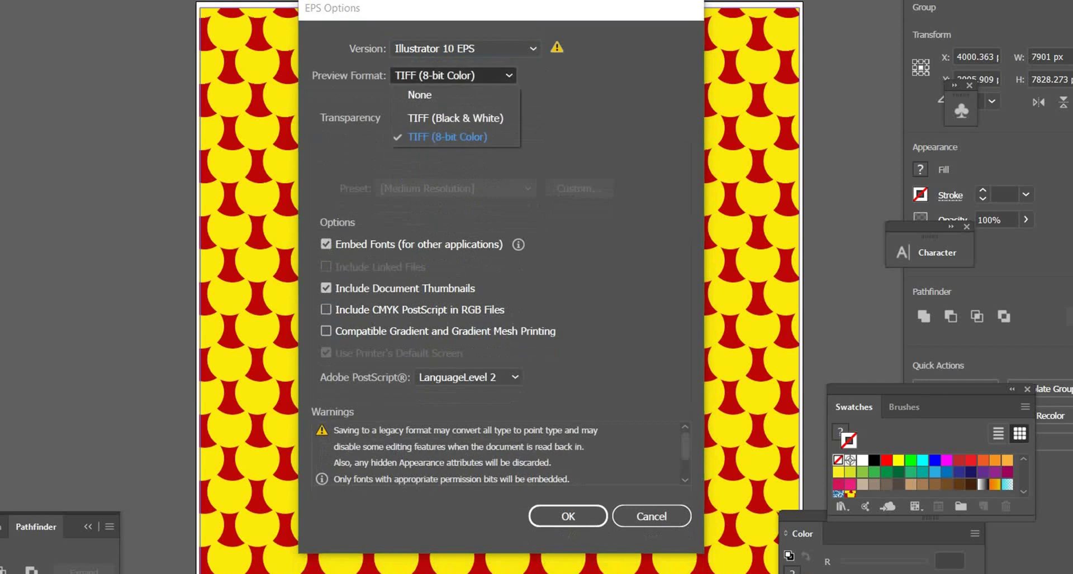
click(425, 94)
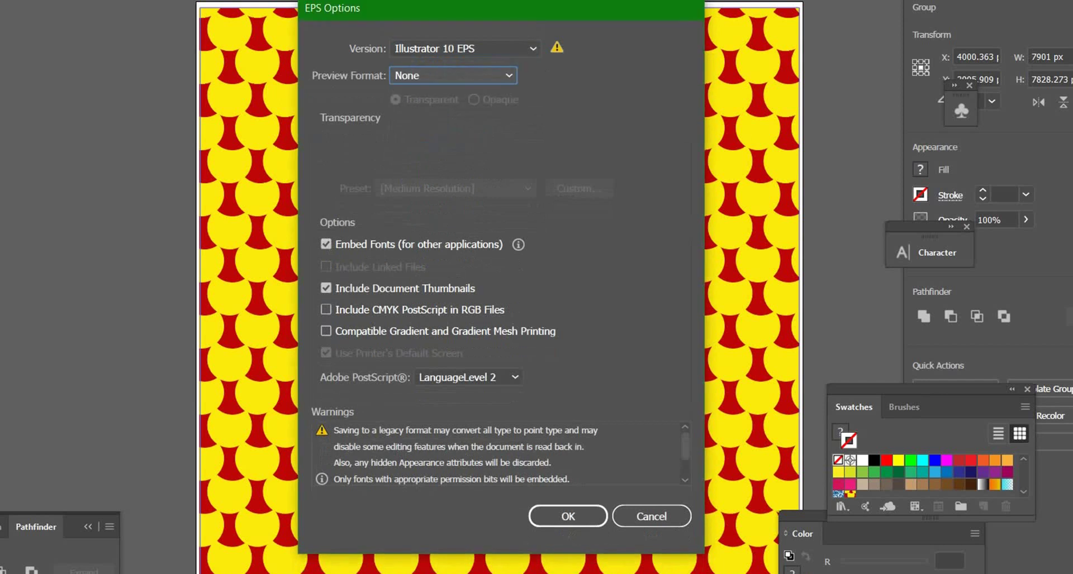
click(326, 244)
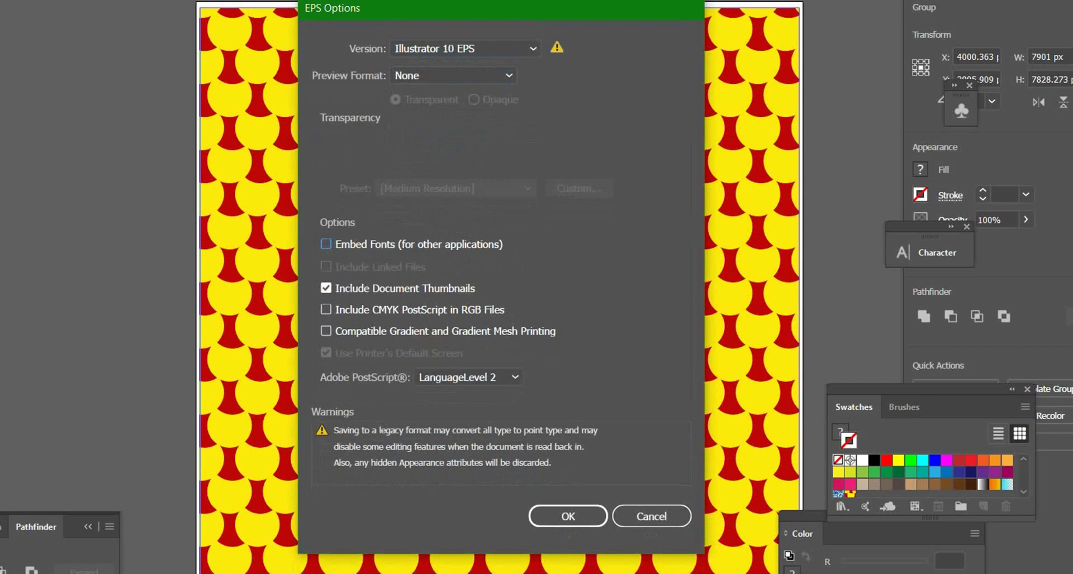
click(326, 288)
click(567, 516)
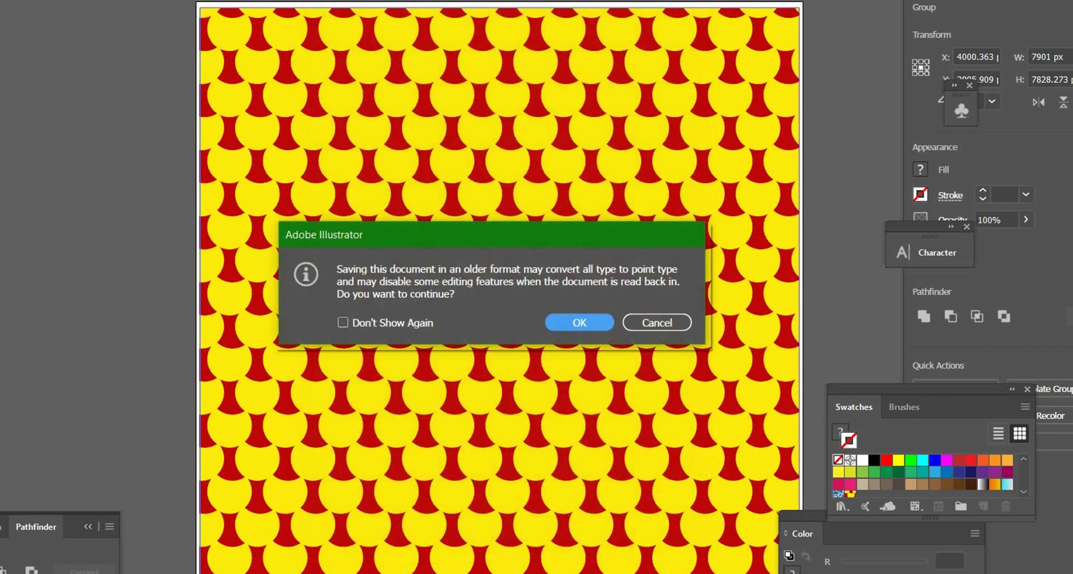
key(Return)
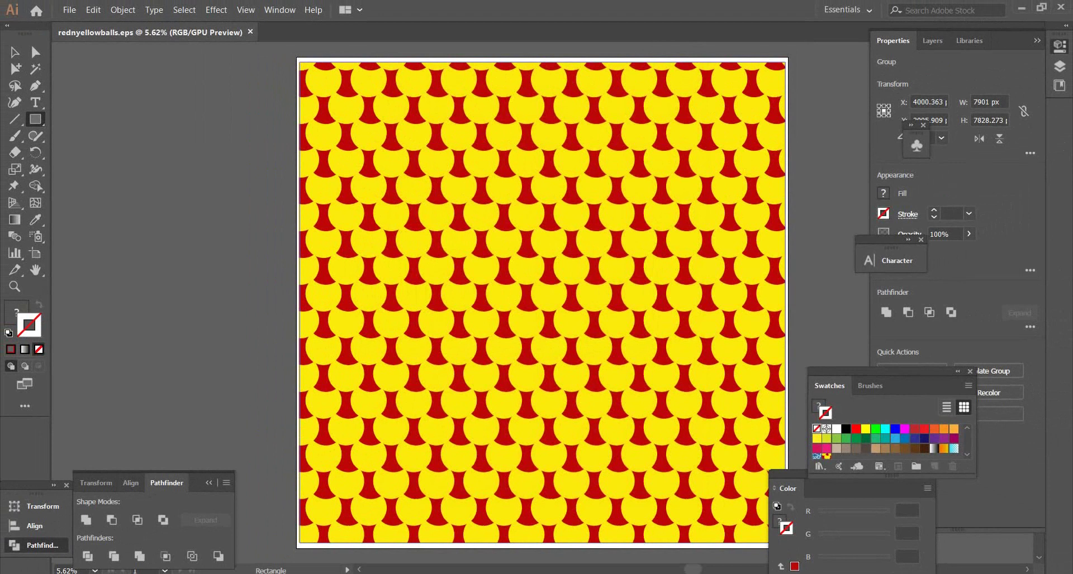
Locate the recent rednyellowballs file in File Explorer and open its June 20 folder to confirm it's 707 KB
key(super+e)
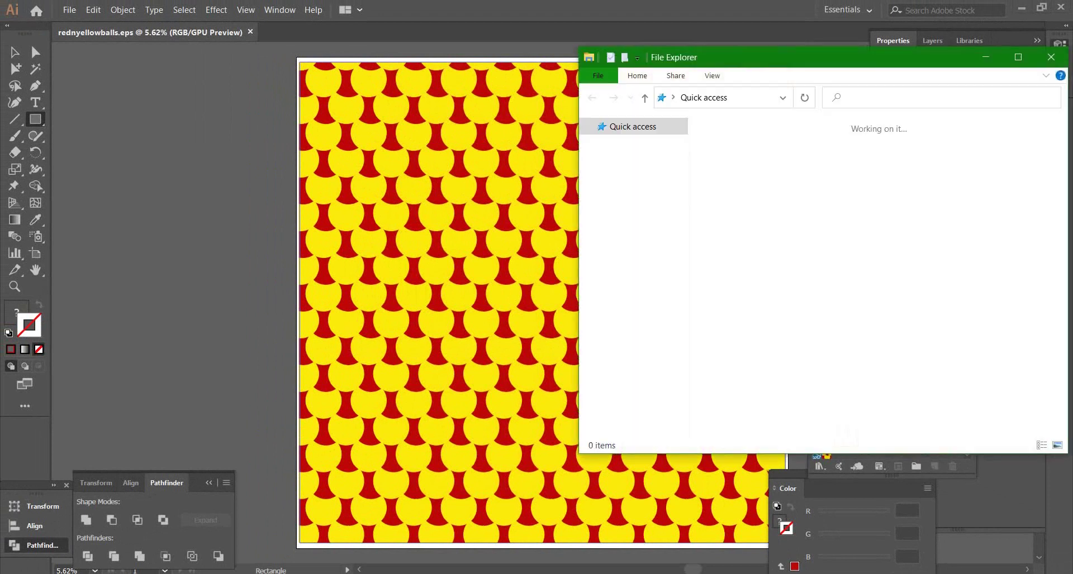
click(827, 357)
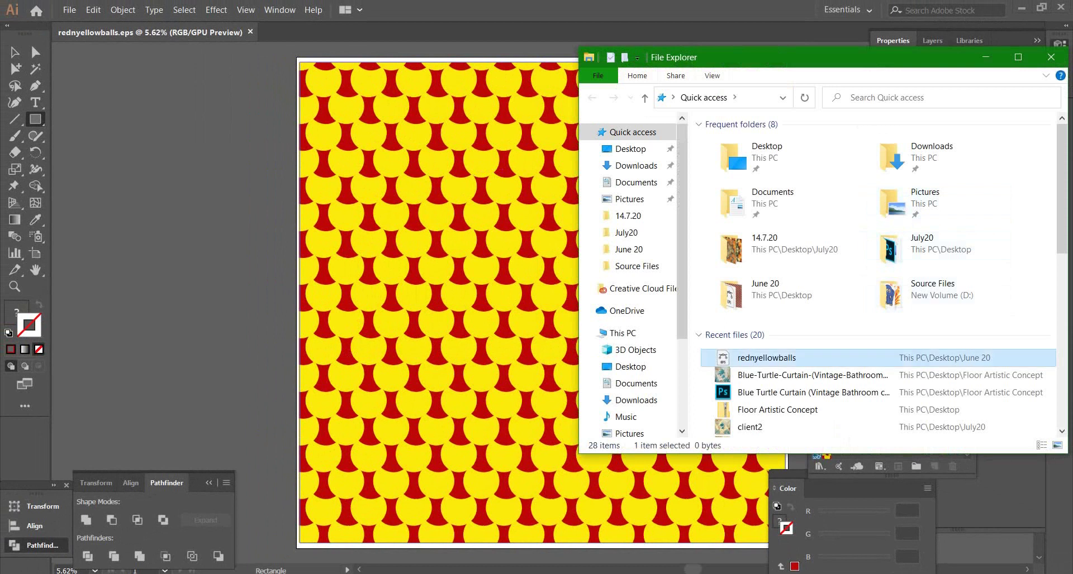
right_click(827, 358)
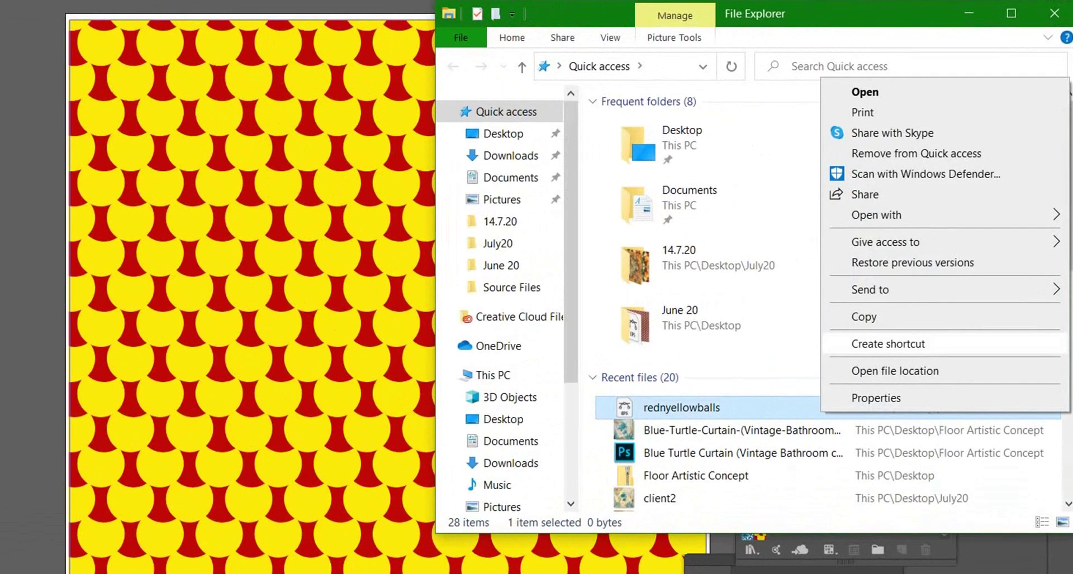
click(895, 371)
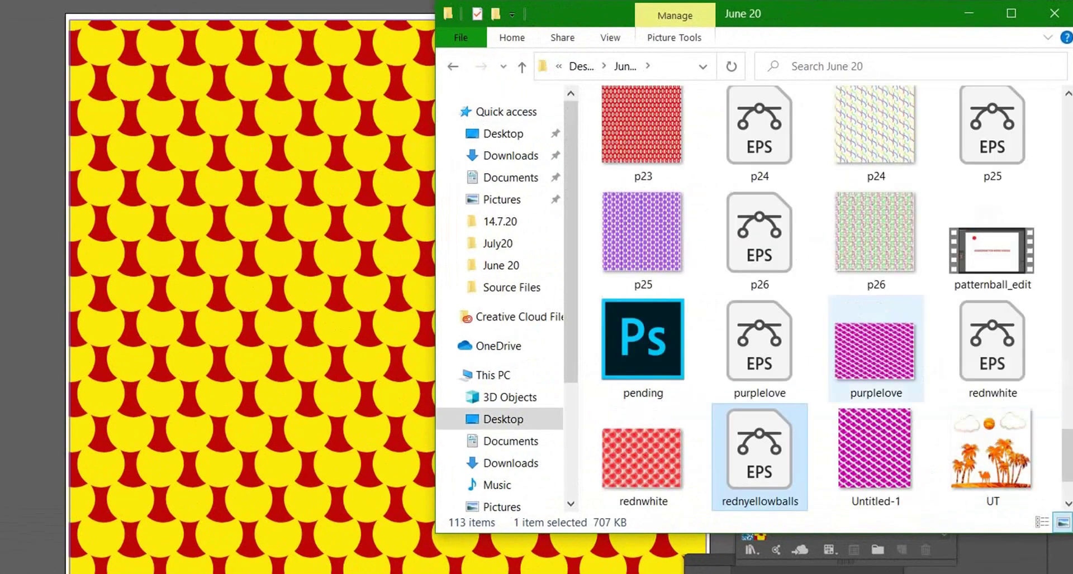
scroll(949, 447, down, 2)
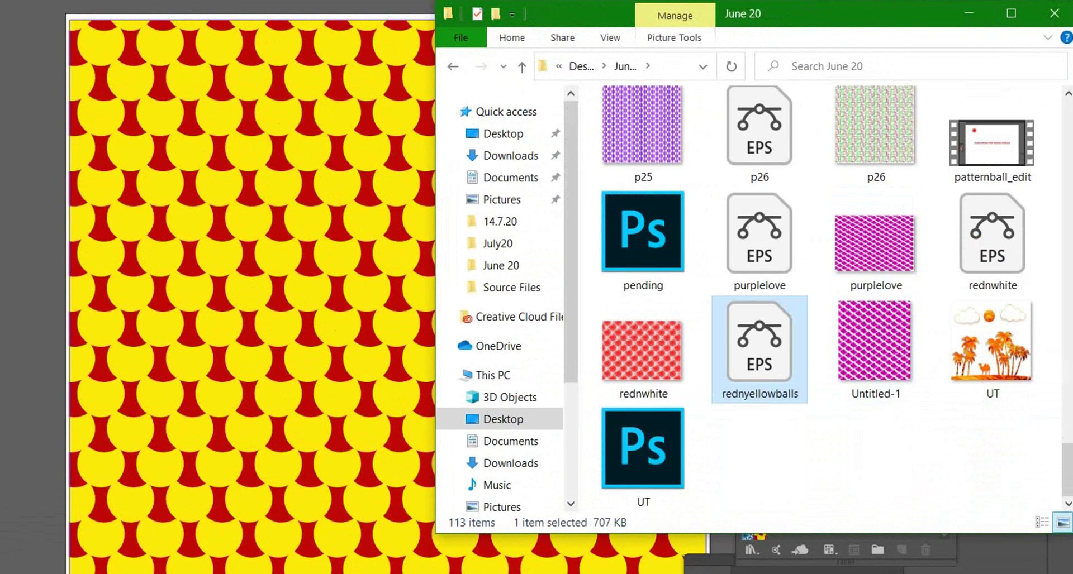